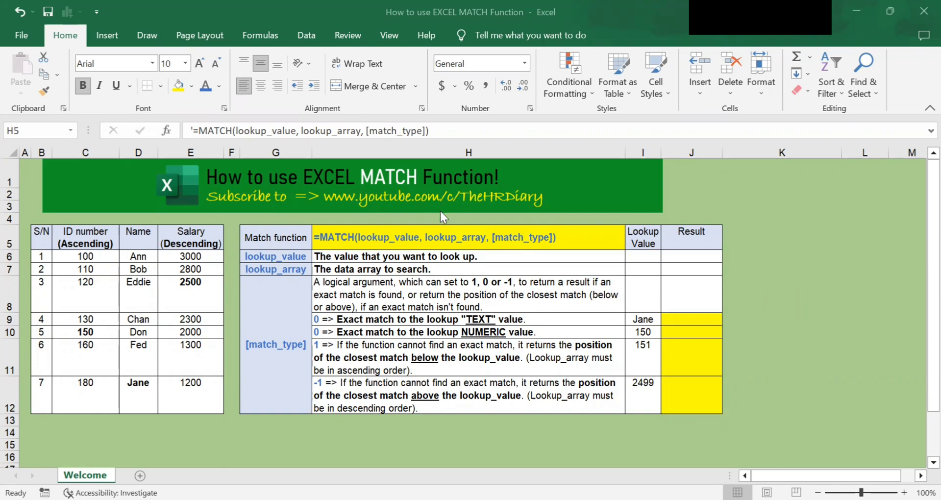
Examine the MATCH syntax, the match-type descriptions in H9:H12, the employee table and the text lookup value in I9
left_click(358, 248)
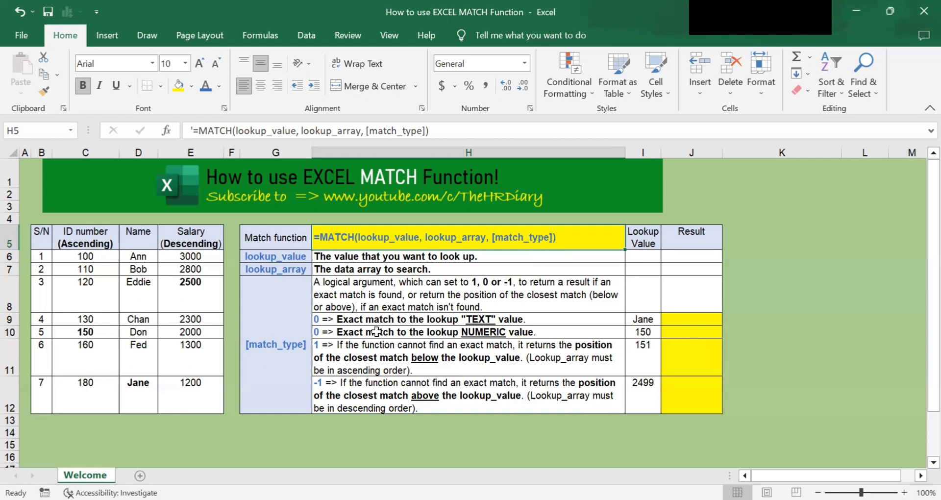
left_click_drag(350, 319, 353, 381)
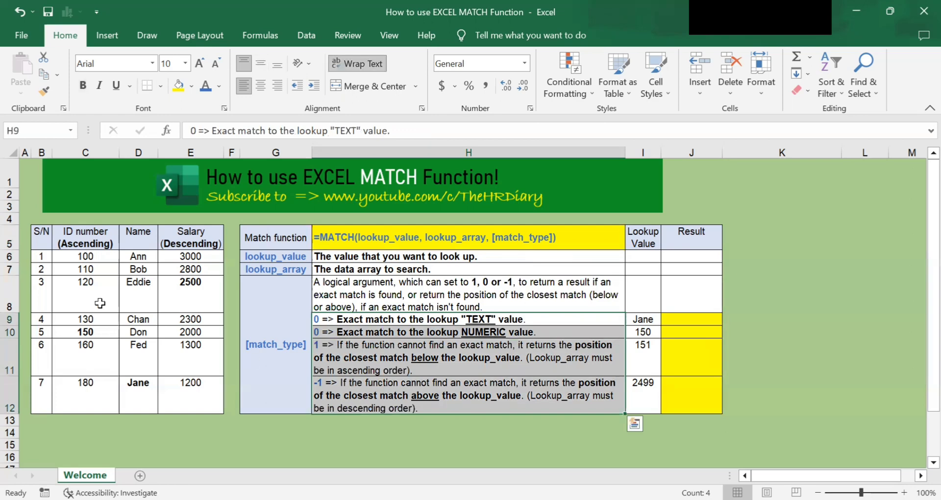
left_click_drag(37, 235, 180, 389)
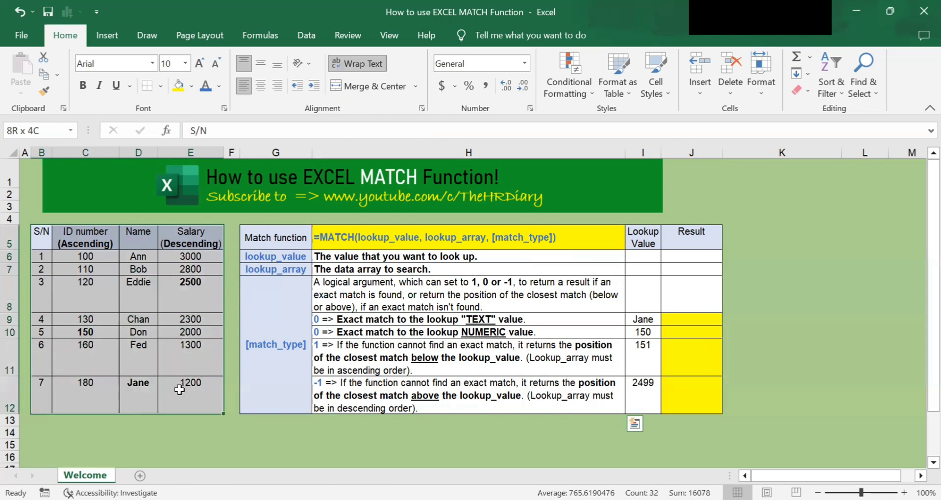
left_click_drag(179, 389, 180, 390)
left_click(324, 321)
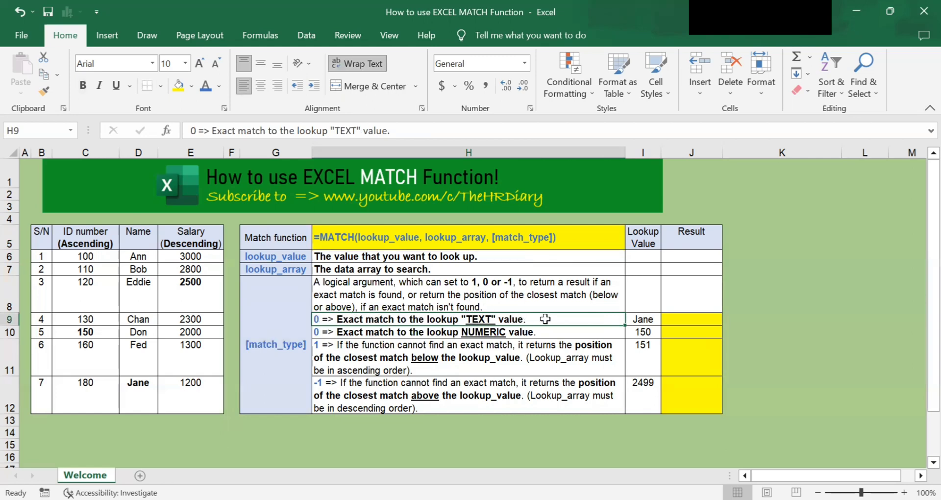
left_click(647, 321)
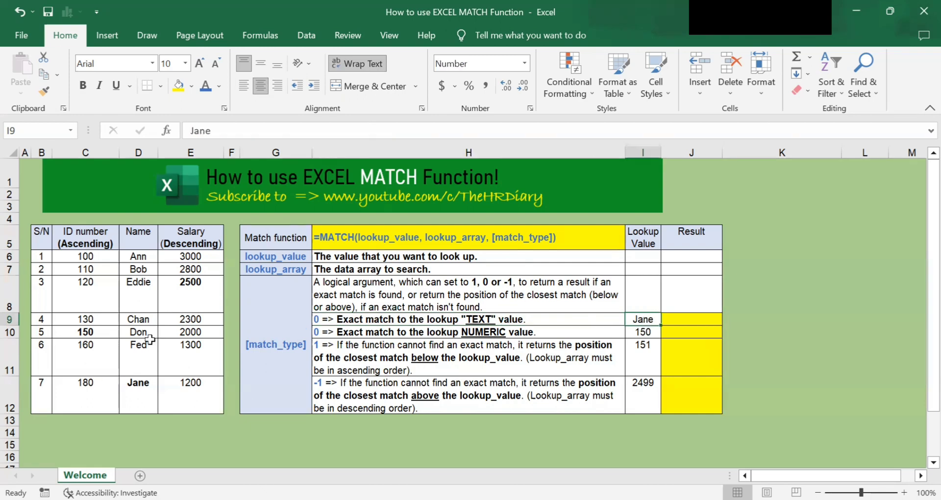
left_click(140, 399)
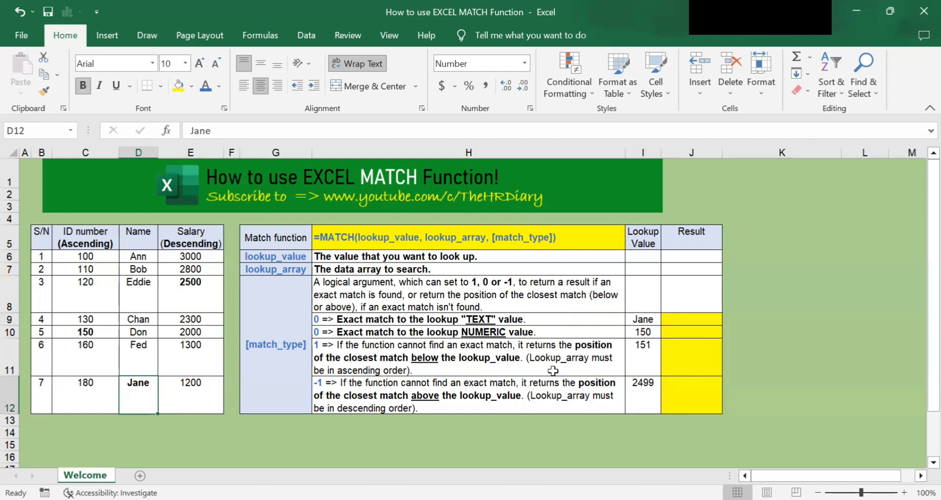
Start a MATCH formula in J9, entering the name from I9 as a quoted text lookup value
left_click(691, 320)
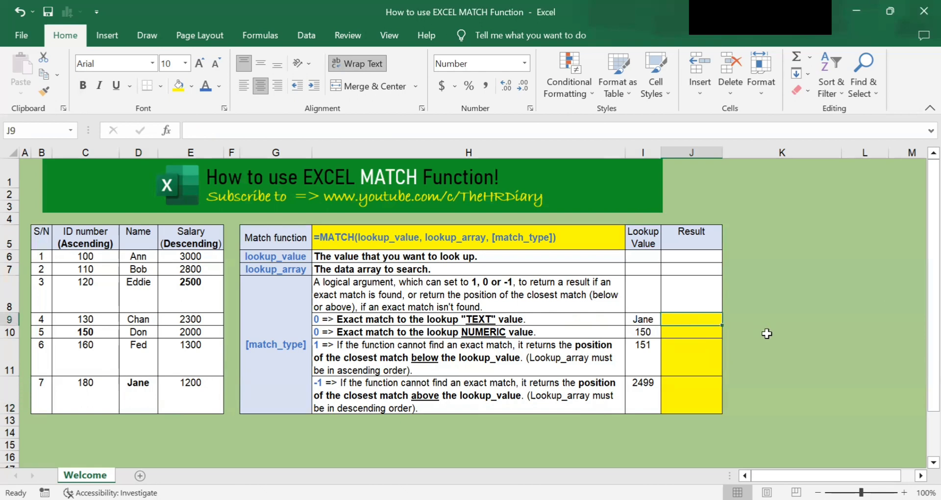
type("=")
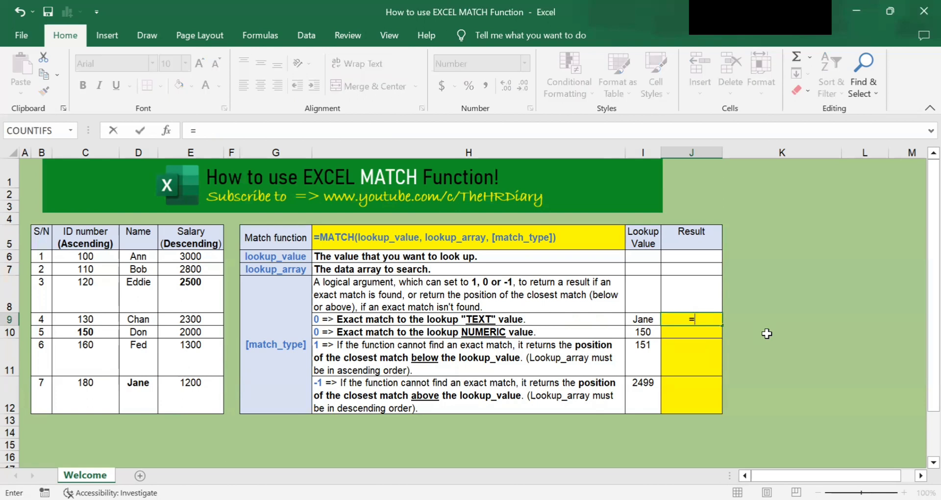
type("match")
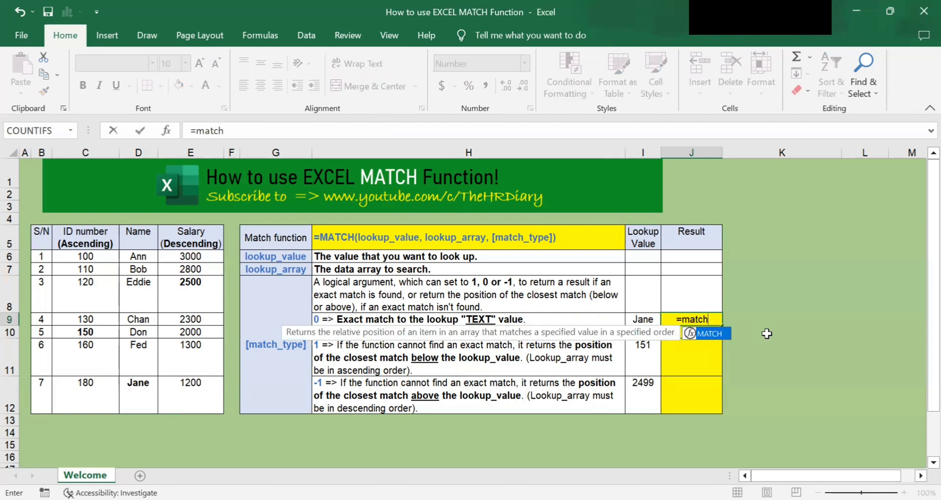
type("(")
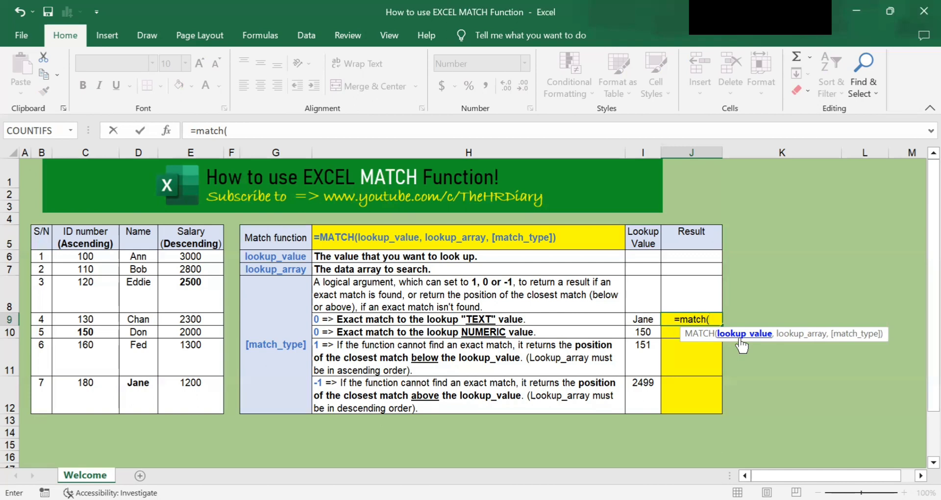
type("\"jan")
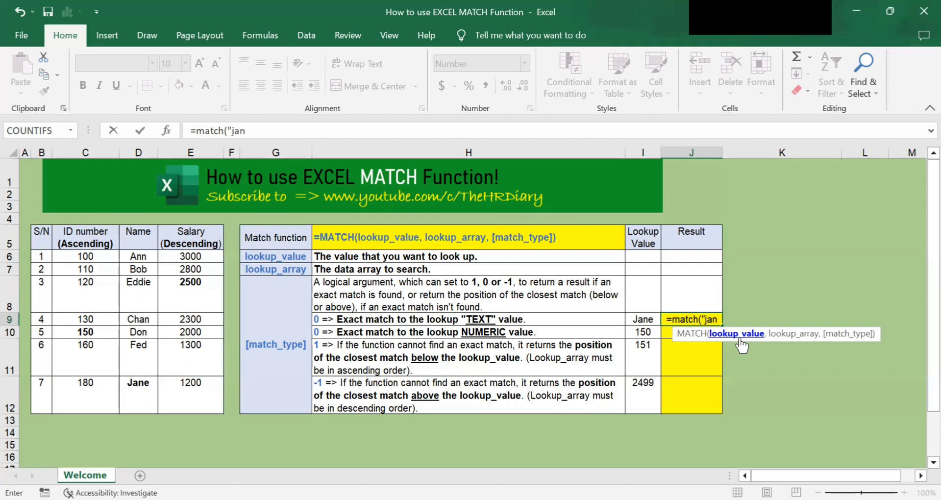
type("e")
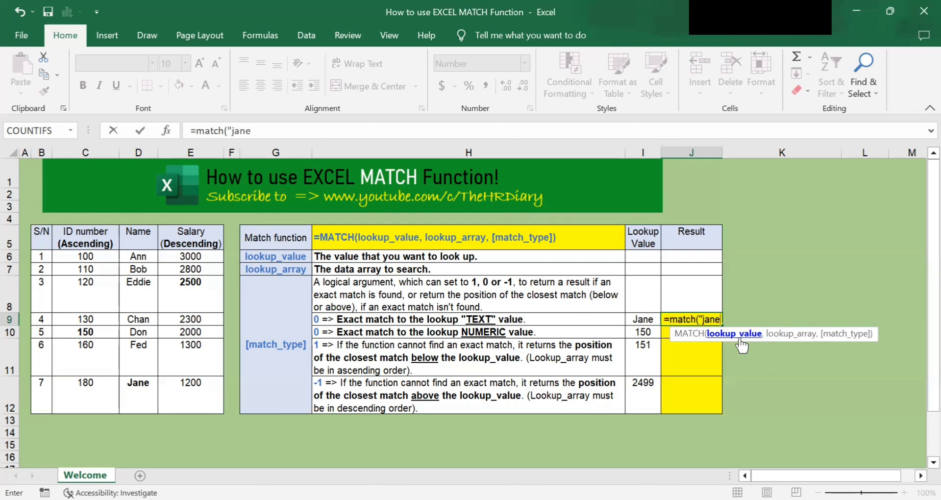
type("\",")
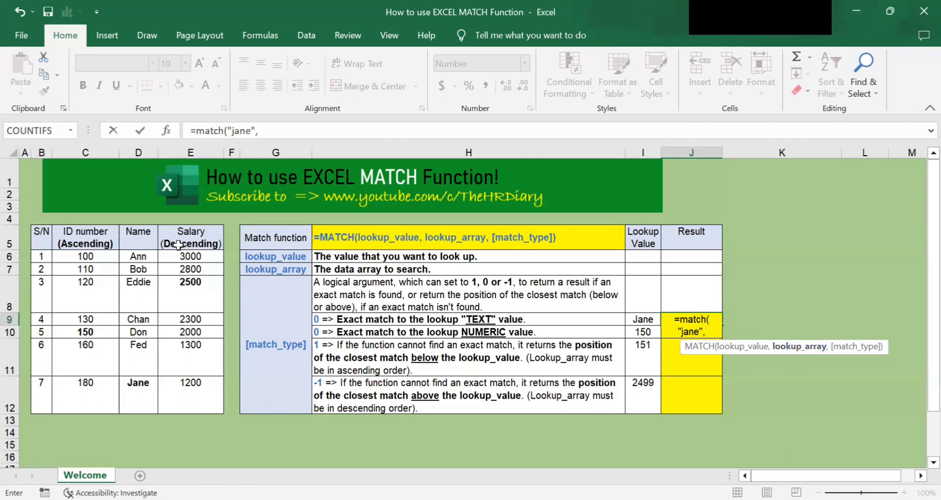
Complete the MATCH formula in J9 with lookup array D6:D12 and match type 0 for an exact match
left_click(138, 257)
left_click_drag(138, 257, 142, 271)
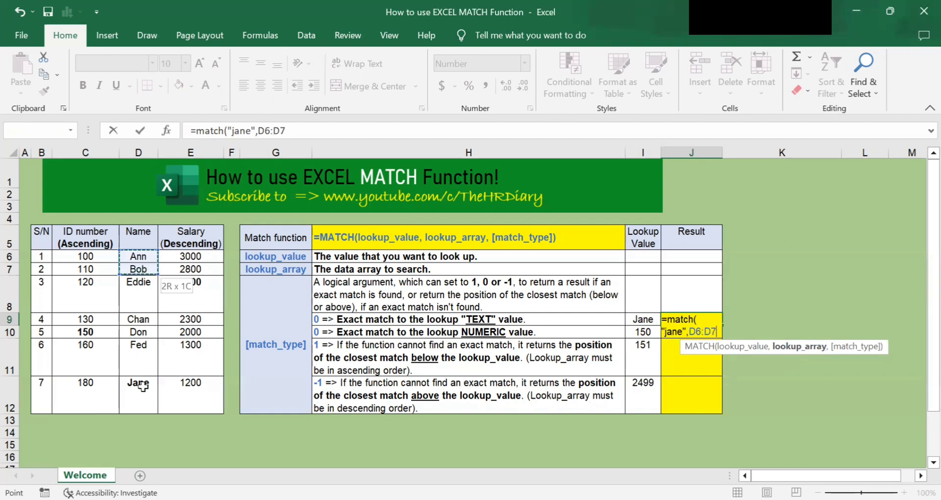
left_click_drag(142, 387, 142, 392)
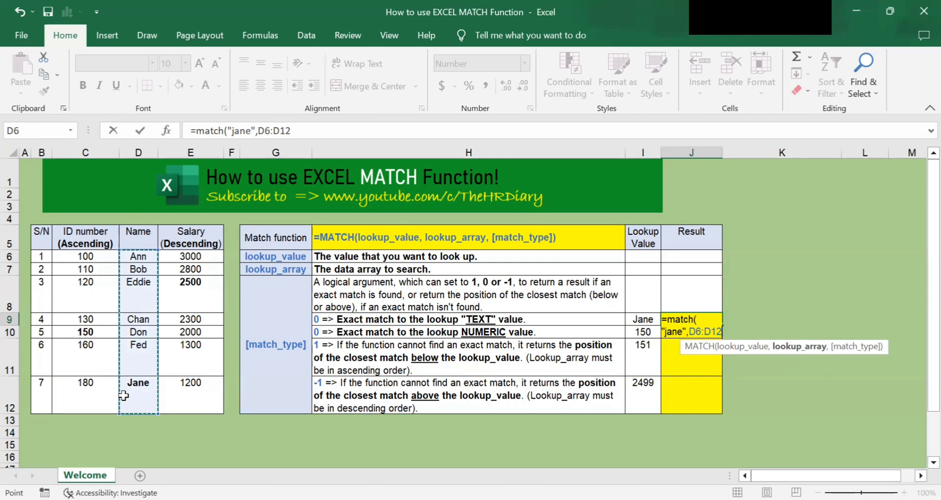
left_click(306, 129)
type(",")
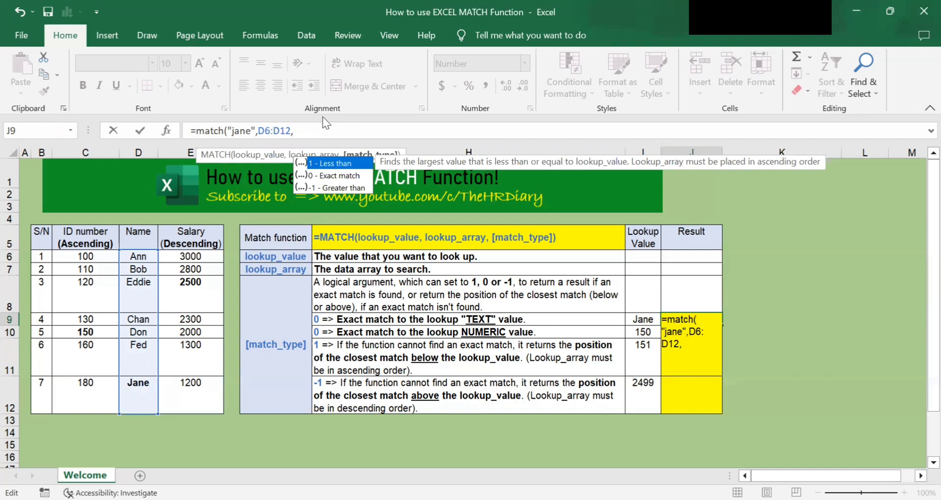
type("0")
key("Return")
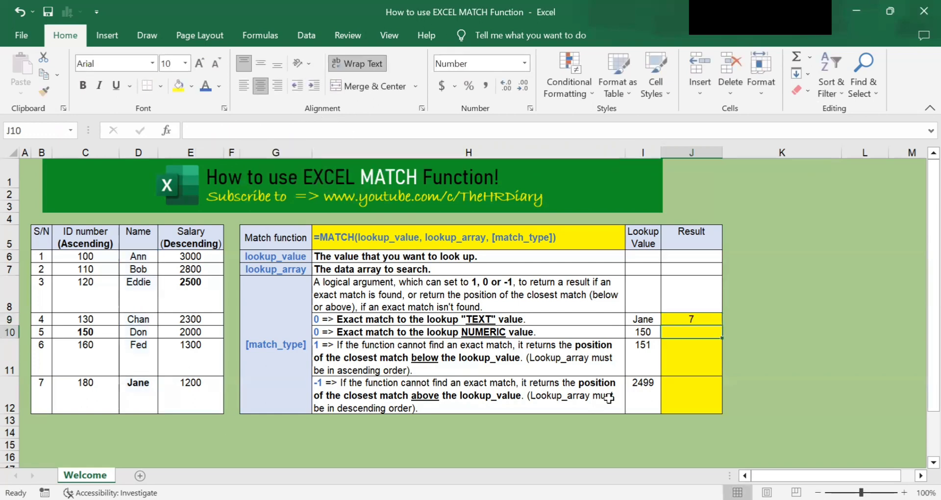
Check the J9 result by tracing the names in D6:D12 in order and reviewing the formula's arguments
left_click(707, 322)
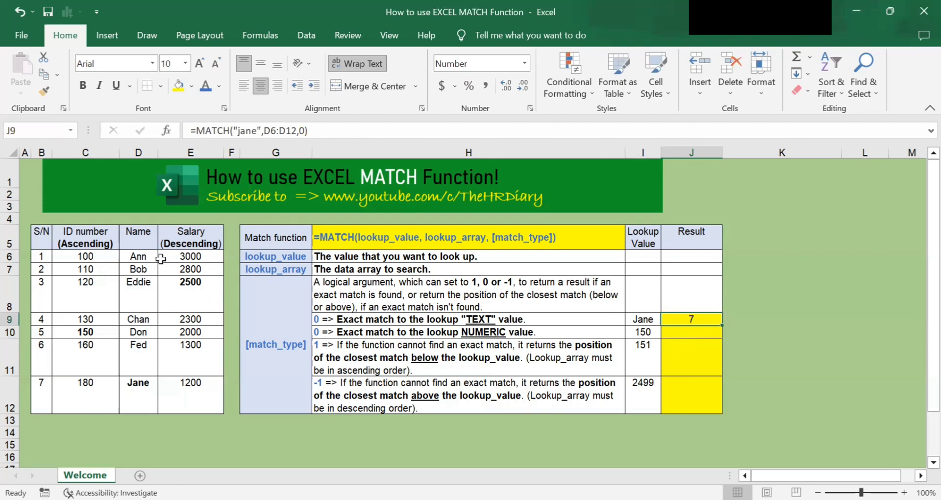
left_click_drag(138, 254, 134, 388)
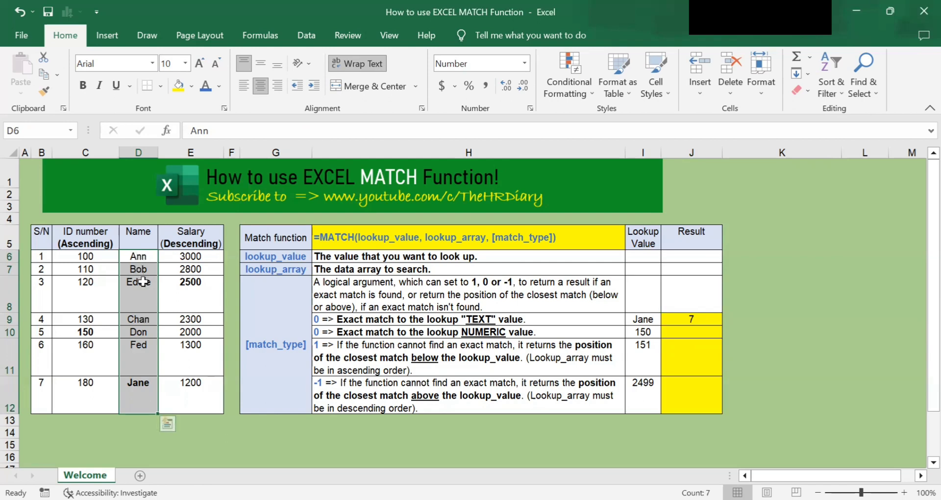
left_click(145, 321)
left_click(143, 333)
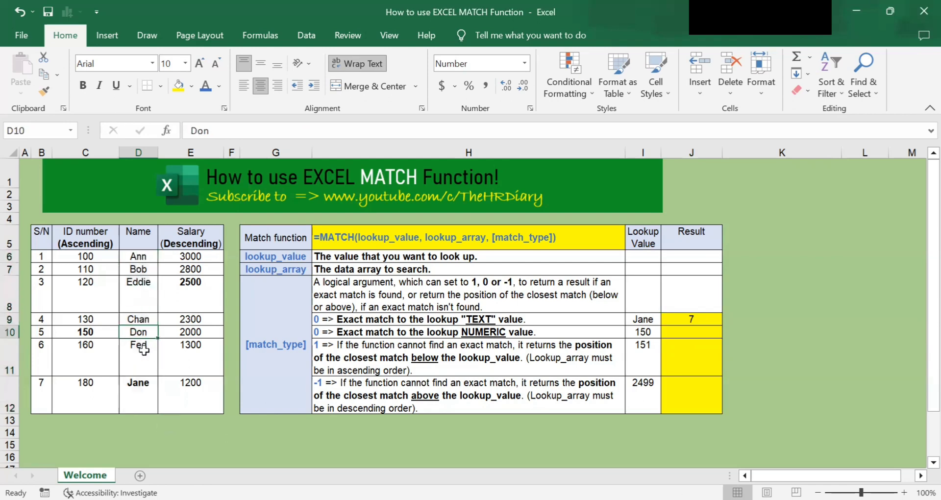
left_click(144, 350)
left_click(141, 257)
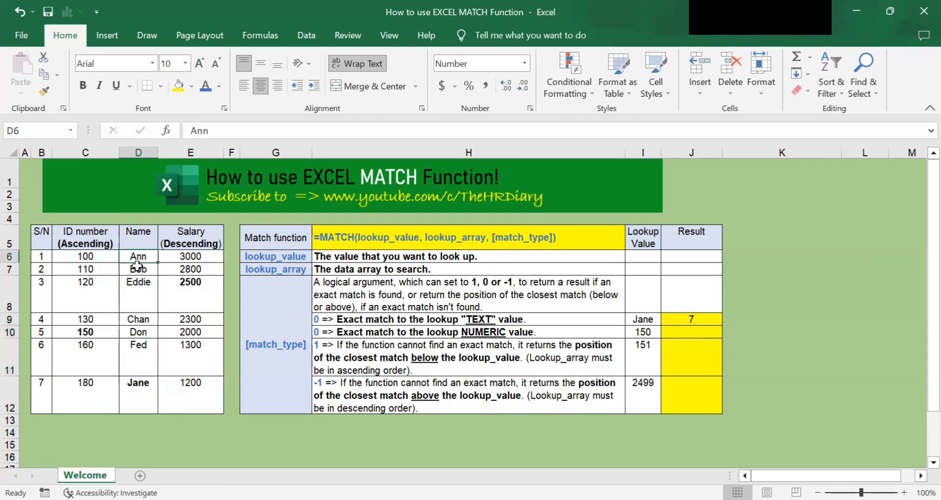
left_click(139, 269)
left_click(138, 294)
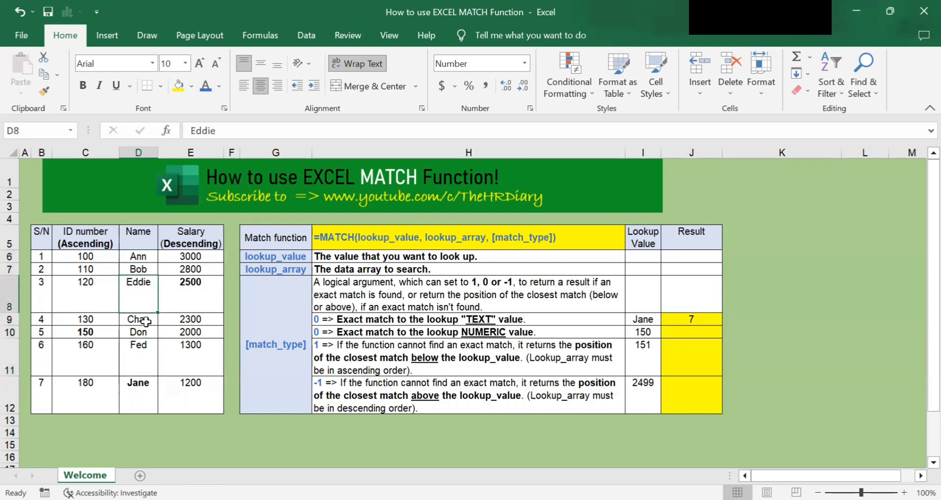
left_click(146, 321)
left_click(142, 350)
left_click(139, 385)
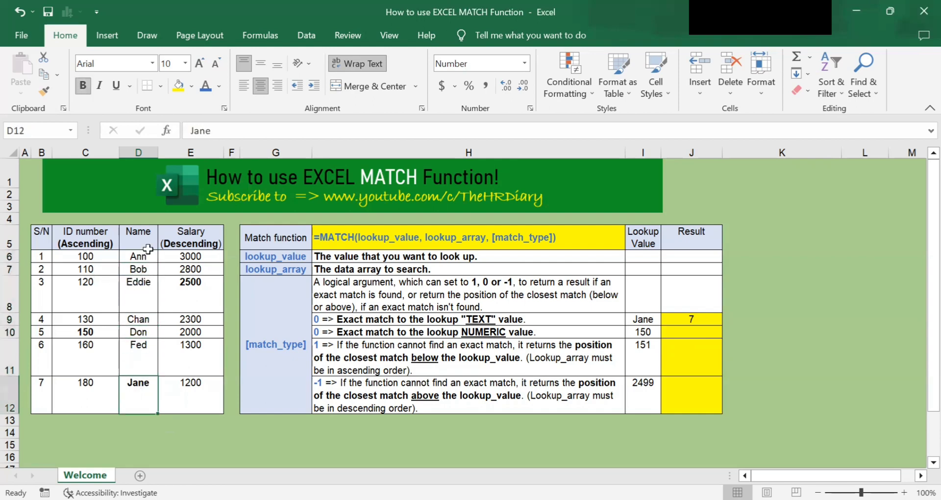
left_click(679, 318)
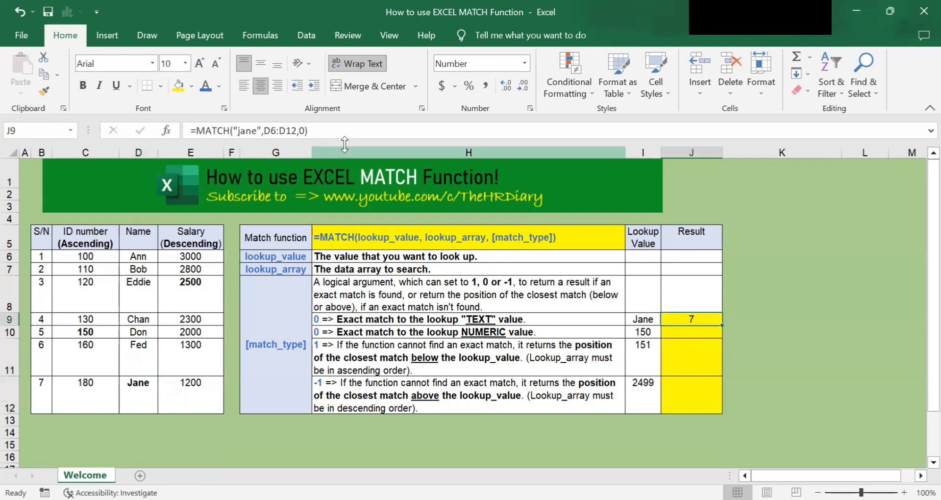
key("F2")
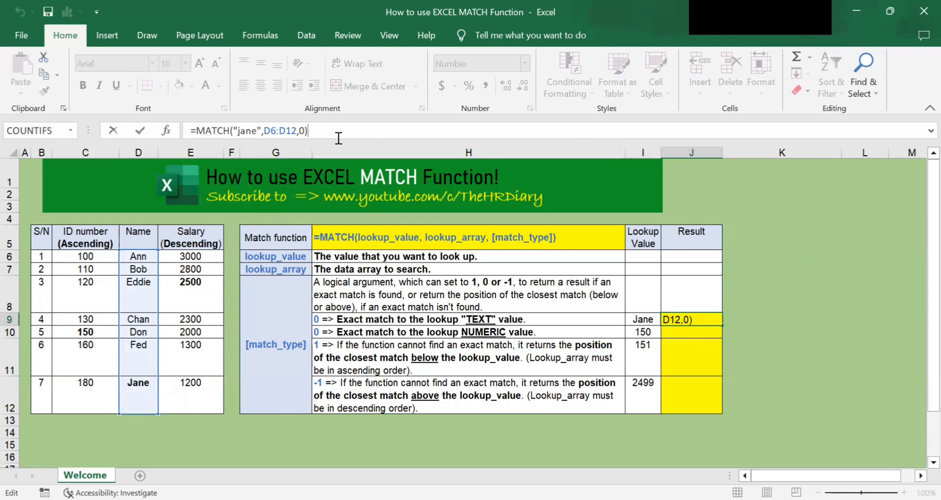
key("Return")
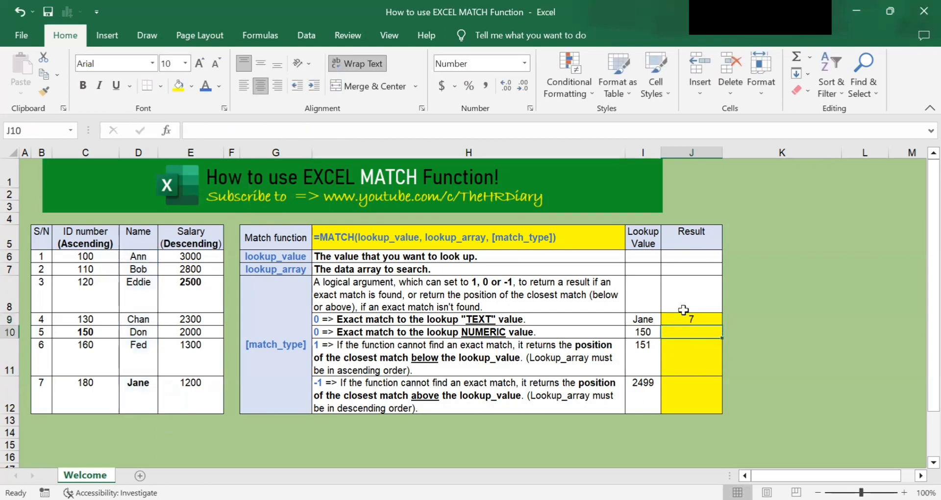
left_click_drag(689, 319, 601, 319)
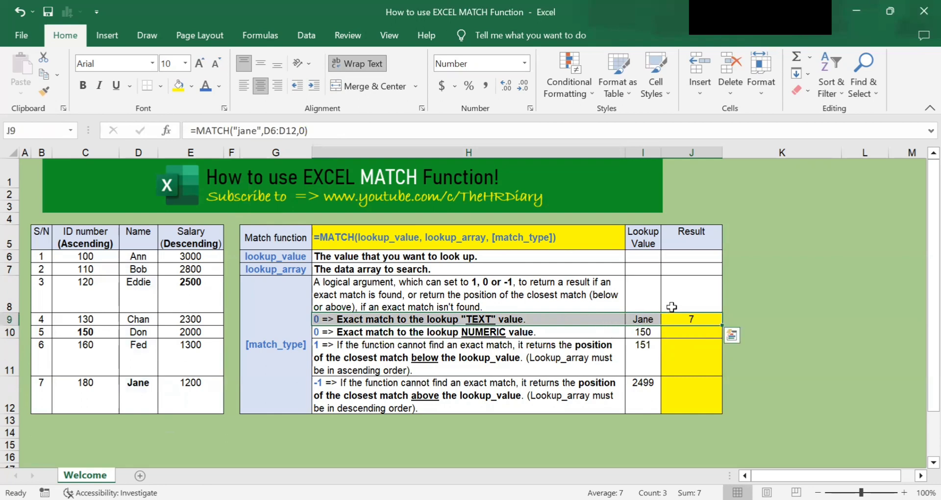
Start a MATCH formula in J10 with 150, the numeric lookup value from I10, as its first argument
left_click(543, 331)
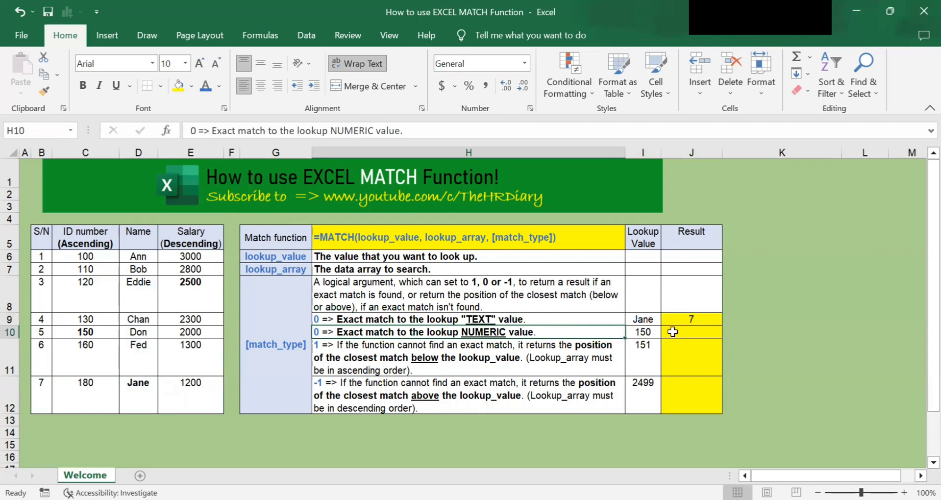
left_click(651, 331)
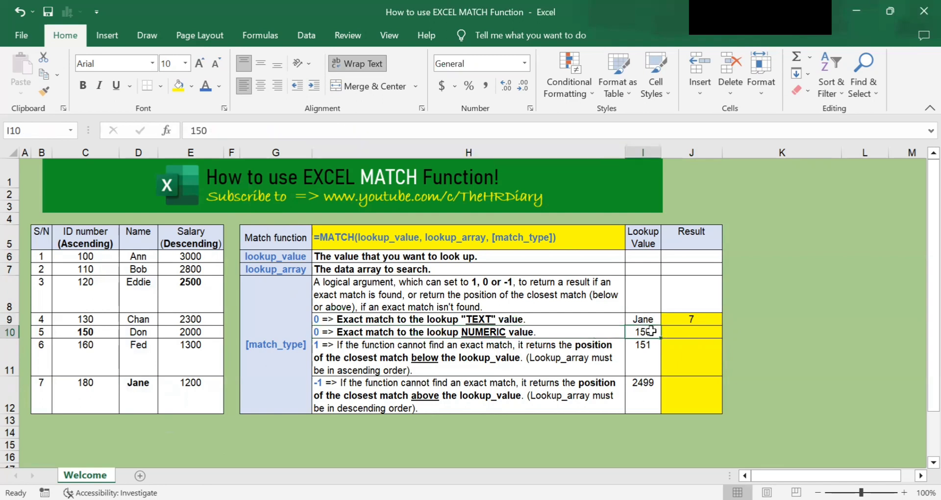
left_click(104, 330)
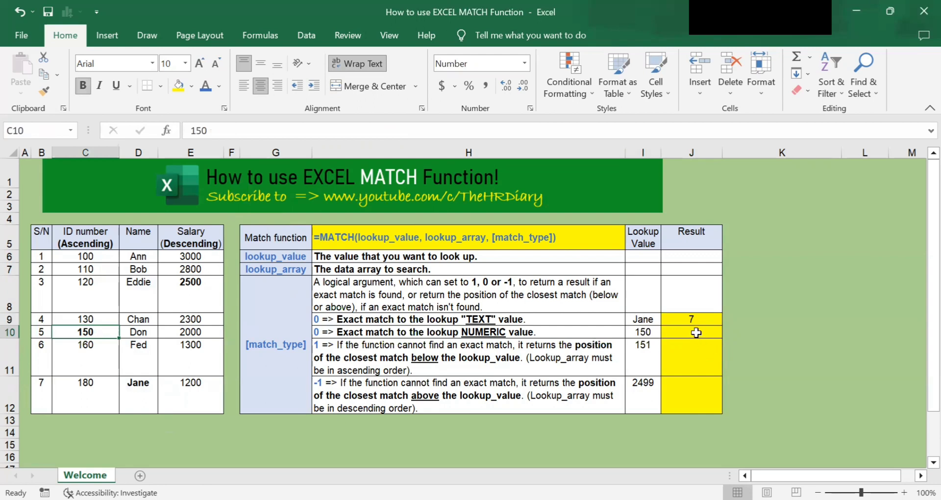
left_click(696, 332)
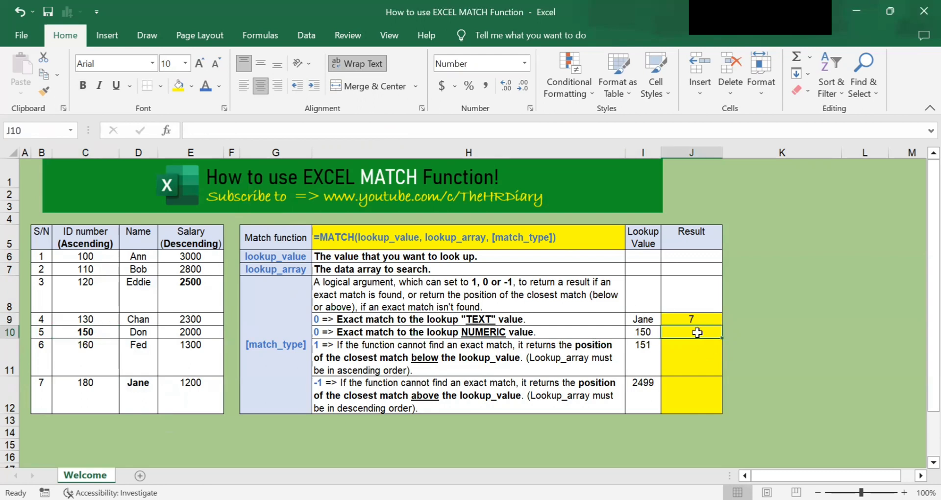
type("=")
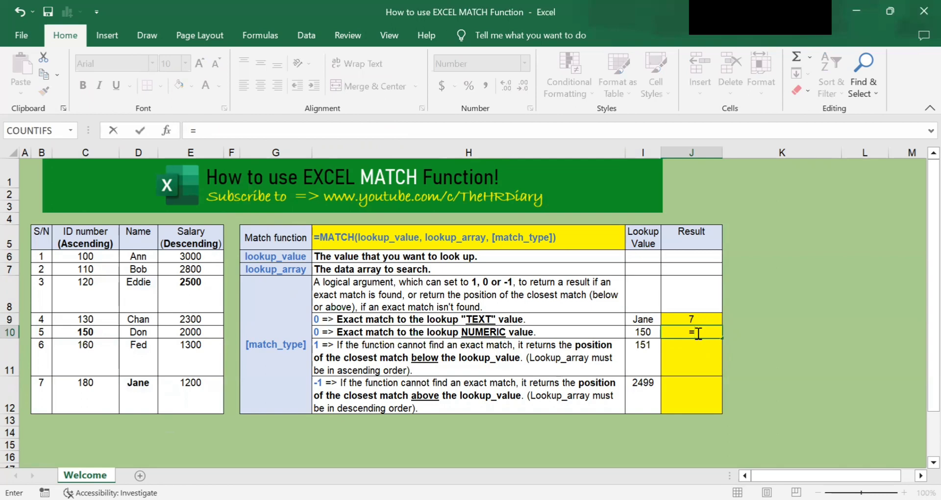
type("match")
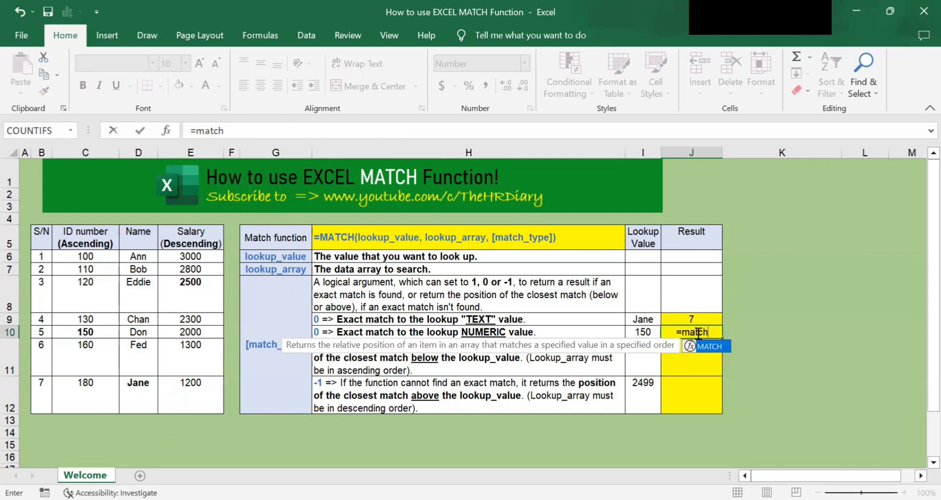
type("(")
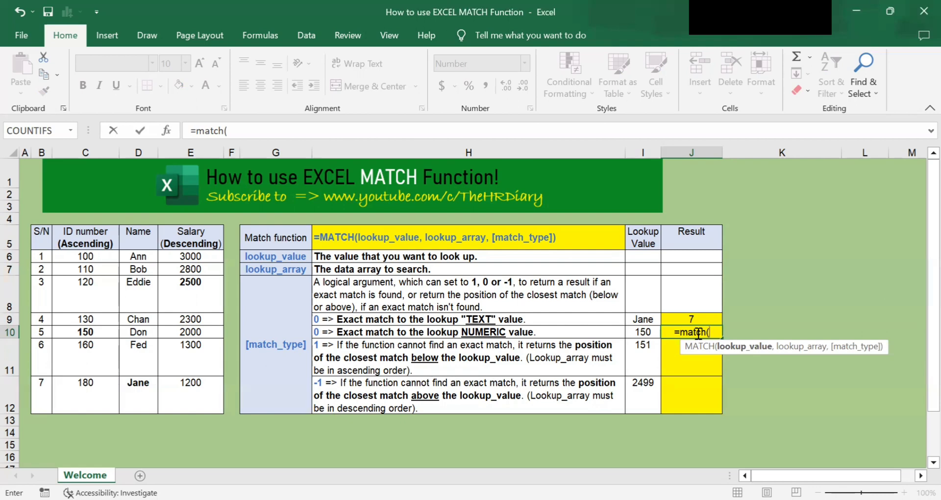
type("150")
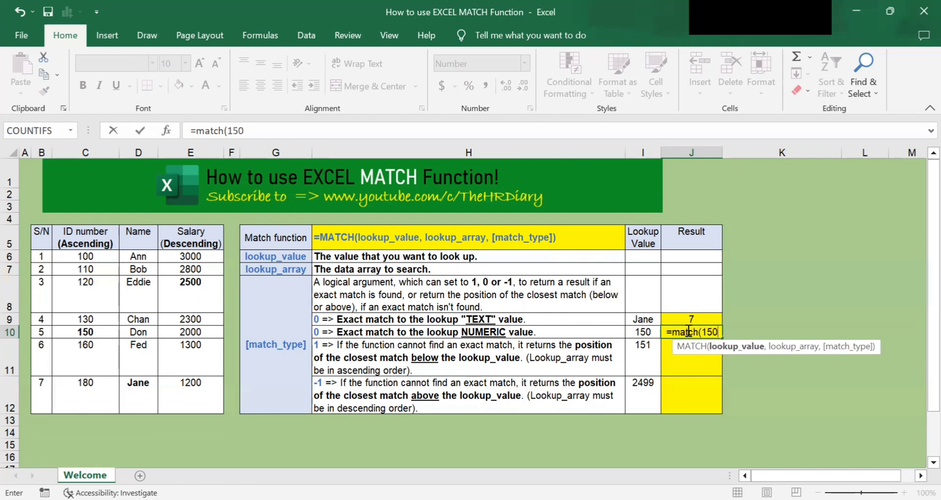
type(",")
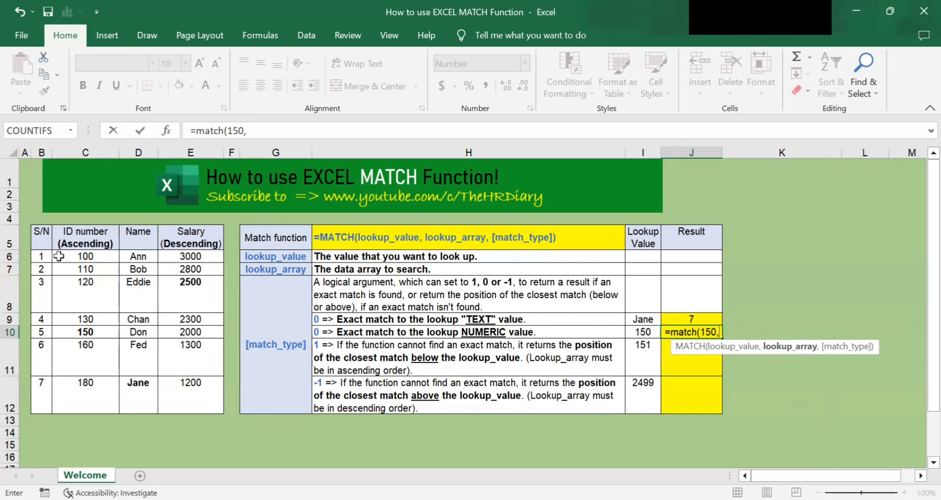
Complete the MATCH formula in J10 with lookup array C6:C12 and match type 0 for an exact match
left_click(91, 257)
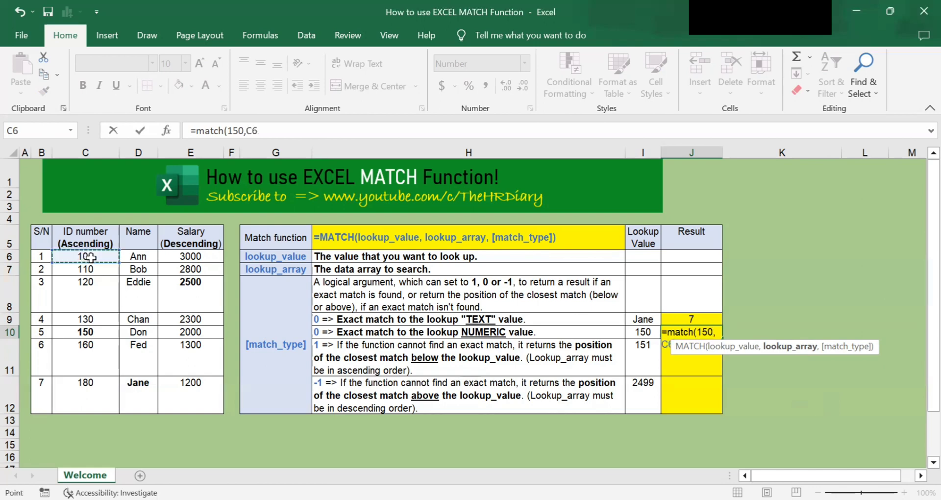
left_click_drag(90, 257, 96, 388)
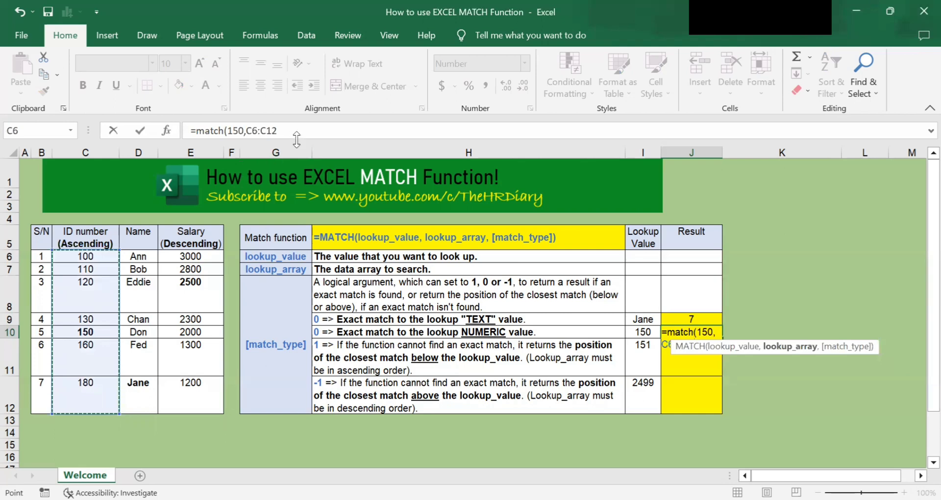
type(",")
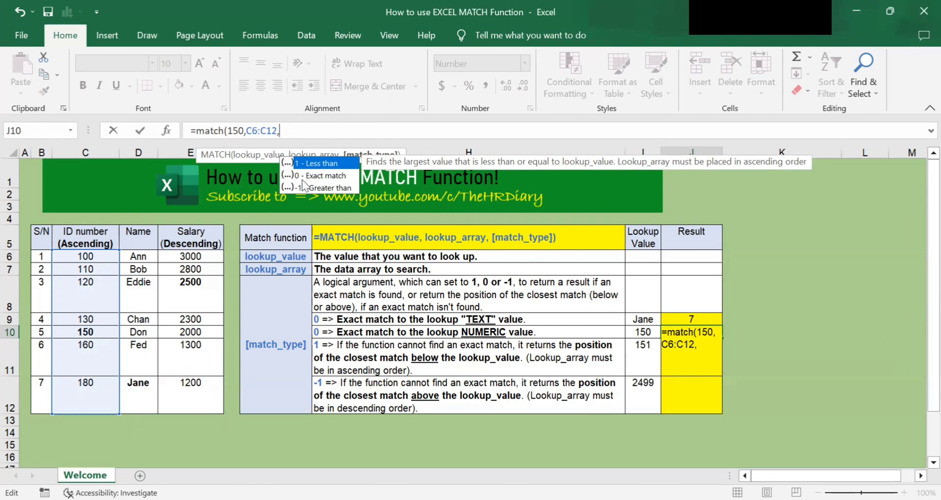
type("0")
key("Return")
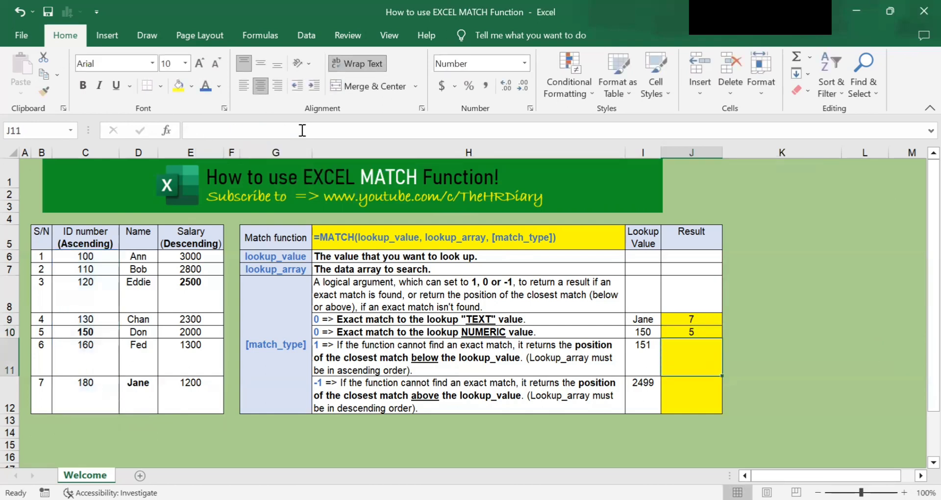
Check the J10 result against the position of 150 among the ID numbers in C6:C12
left_click(706, 334)
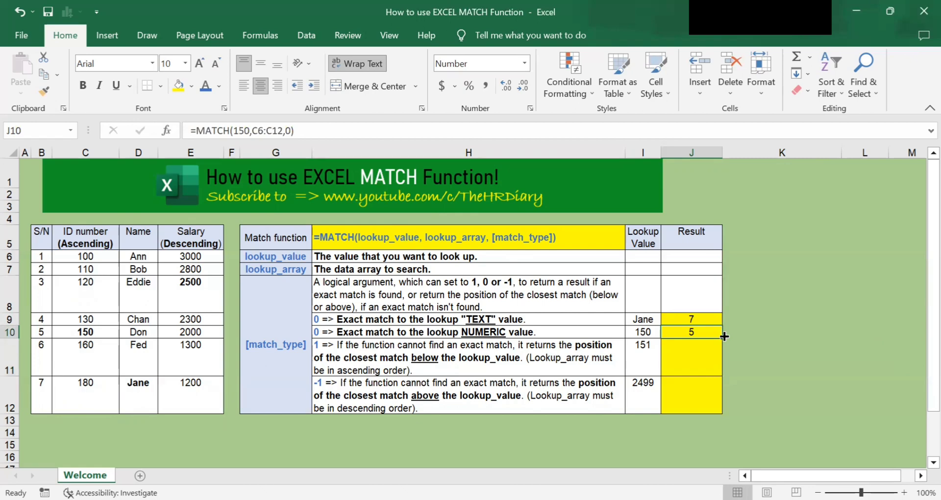
left_click(96, 332)
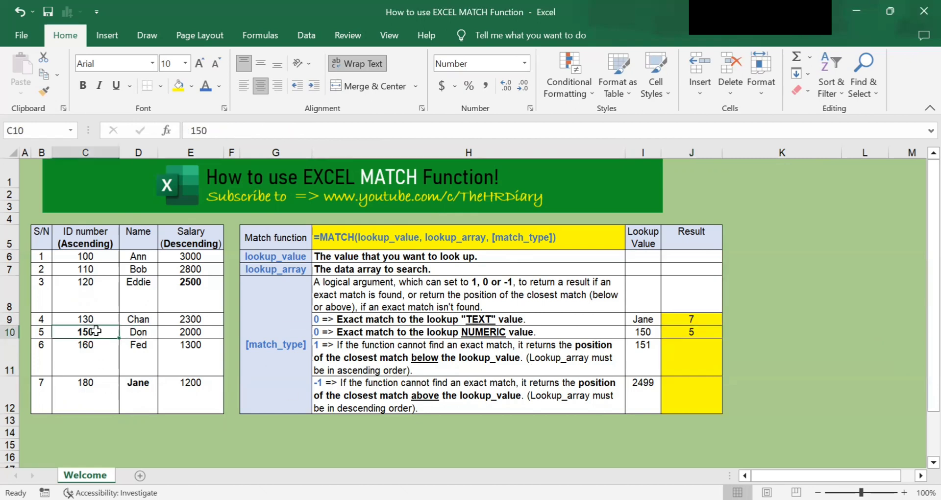
key("ctrl+b")
left_click_drag(96, 256, 88, 398)
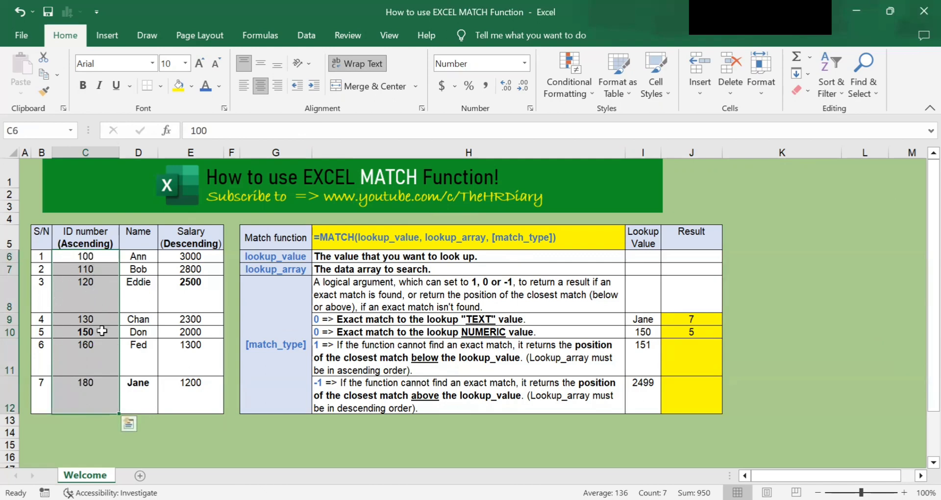
Change the lookup value in the J10 MATCH formula to 151 and compare the result with the ID numbers in C6:C12
left_click(697, 335)
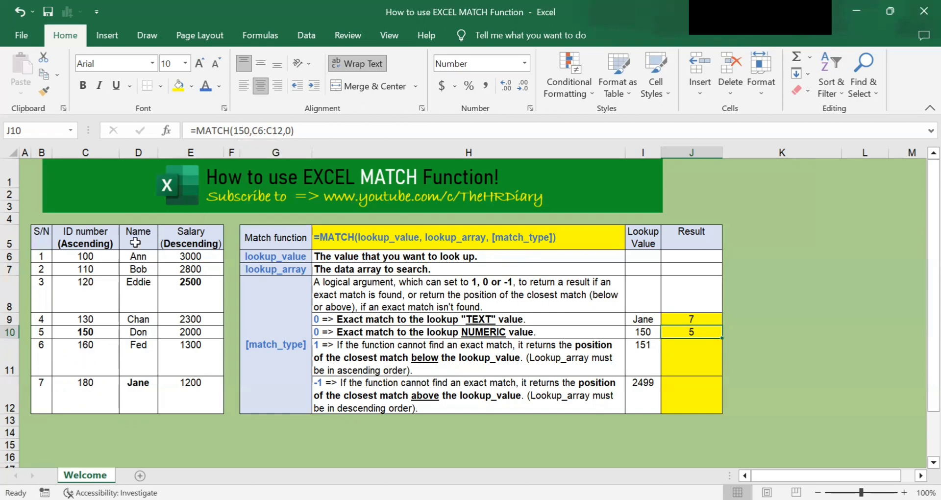
left_click(248, 129)
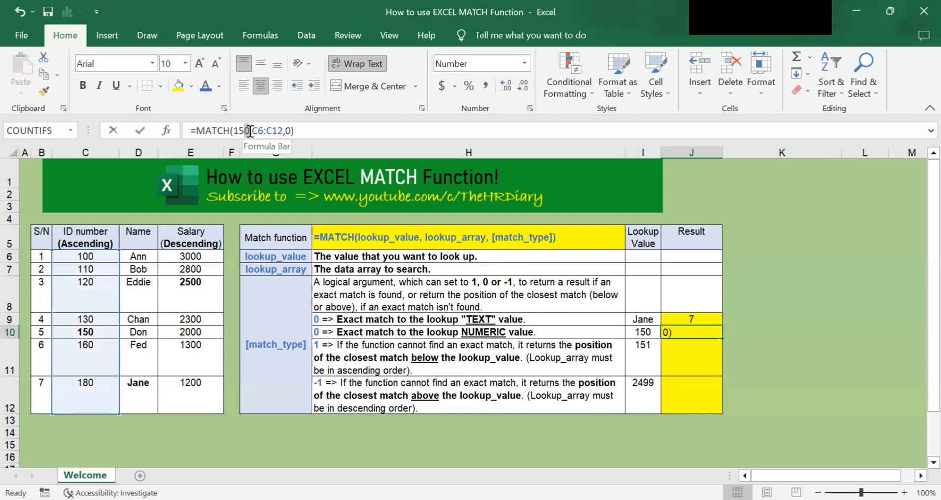
type(",")
key("BackSpace")
type("1")
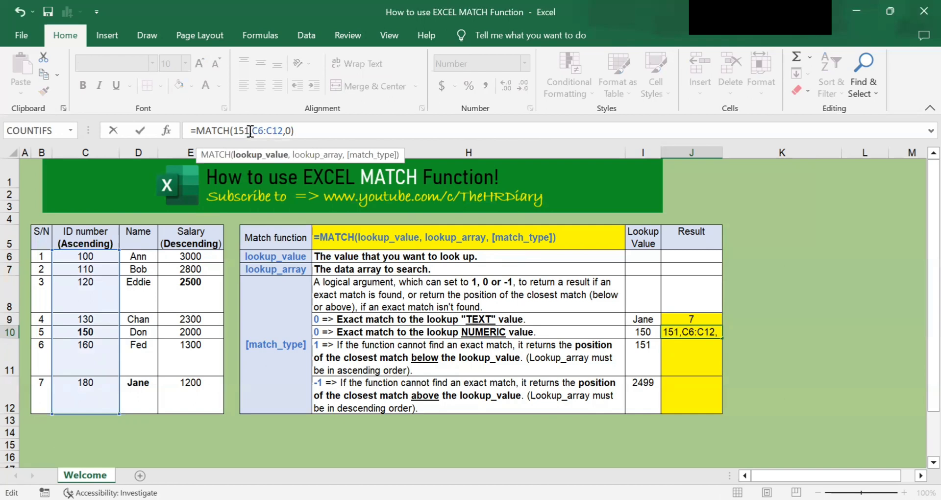
left_click(306, 130)
key("Return")
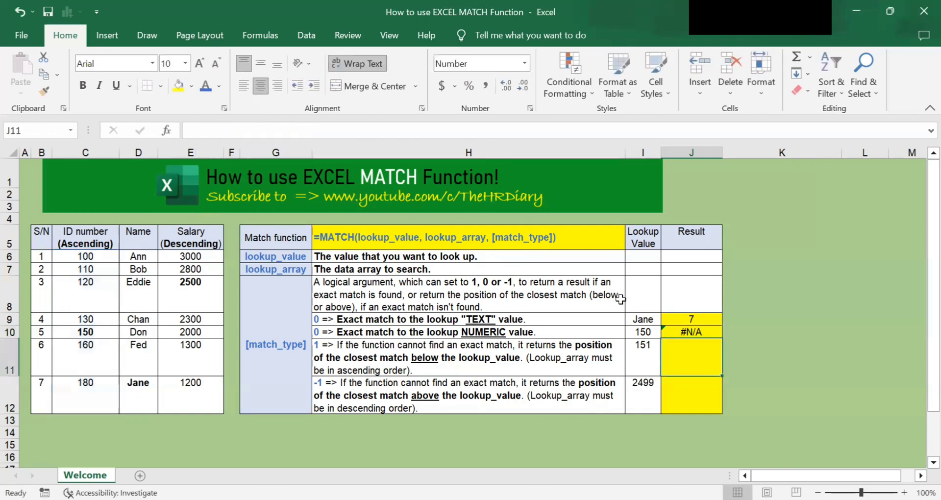
left_click(716, 328)
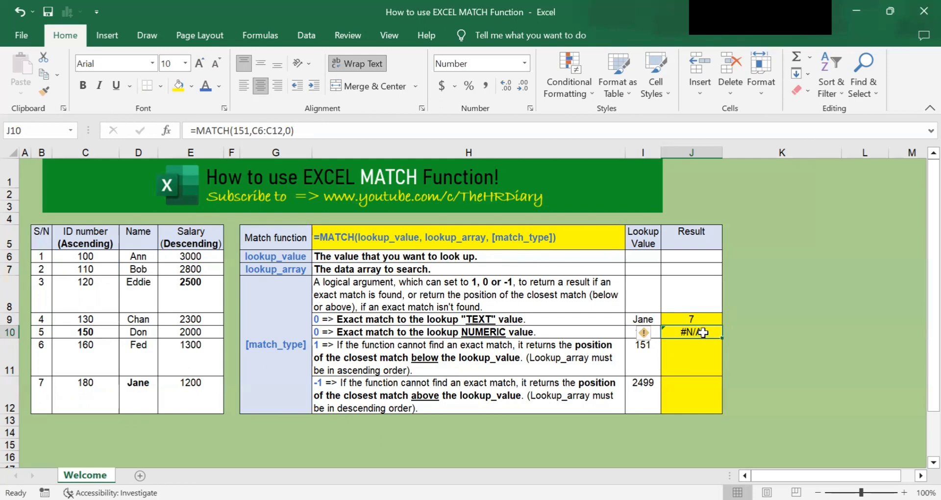
left_click_drag(105, 255, 112, 391)
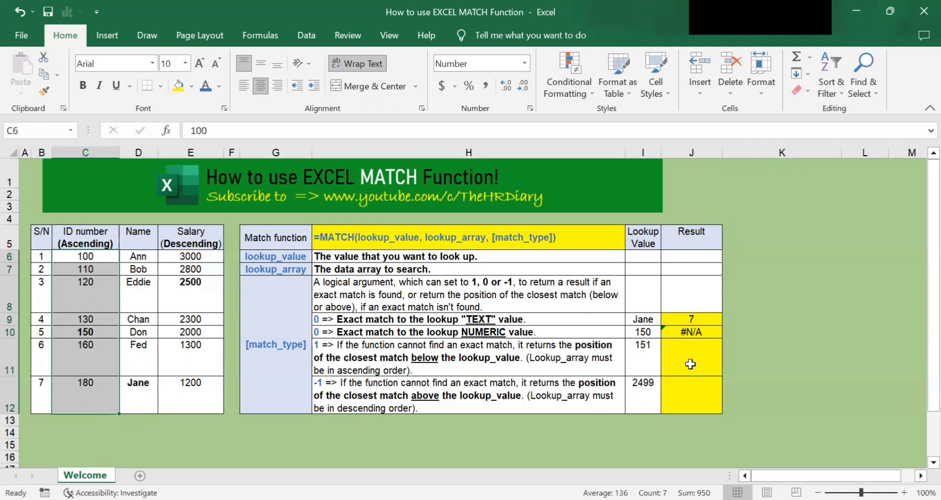
Examine the lookup value in I11, the match type 1 description in H11 and the ascending order of C6:C12
left_click(691, 364)
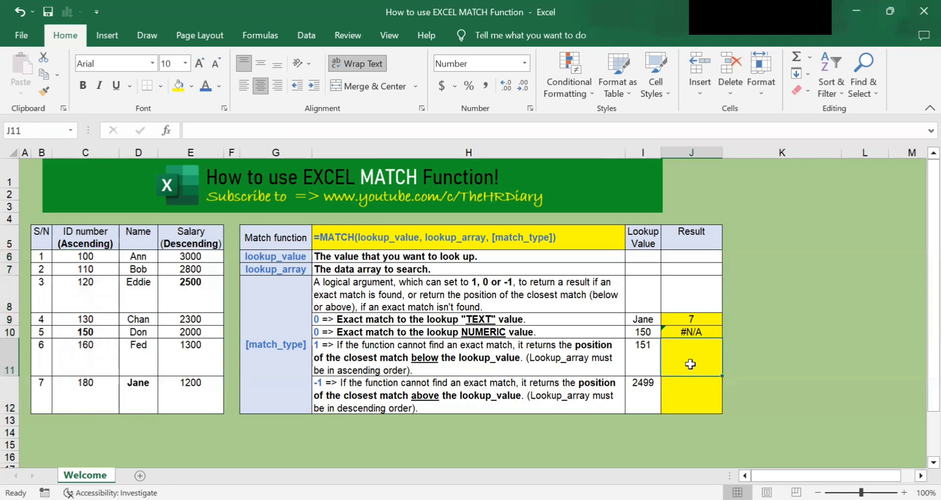
left_click(646, 353)
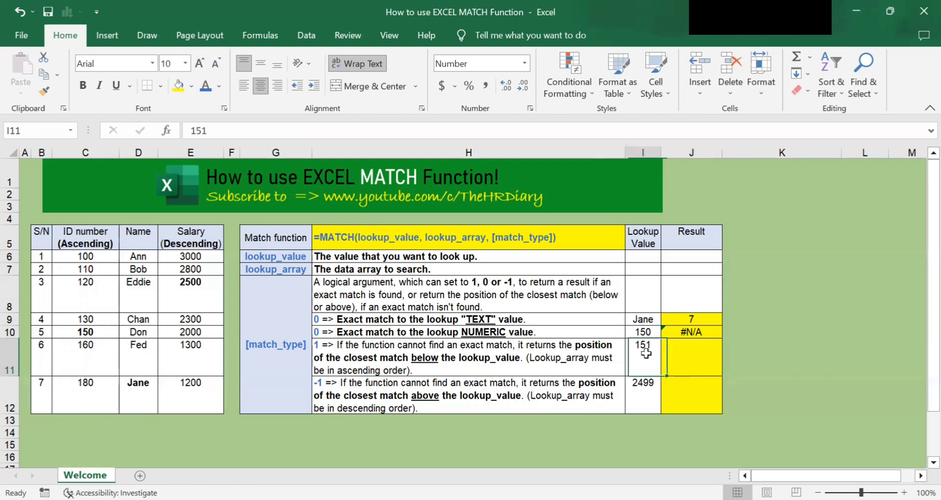
left_click(684, 352)
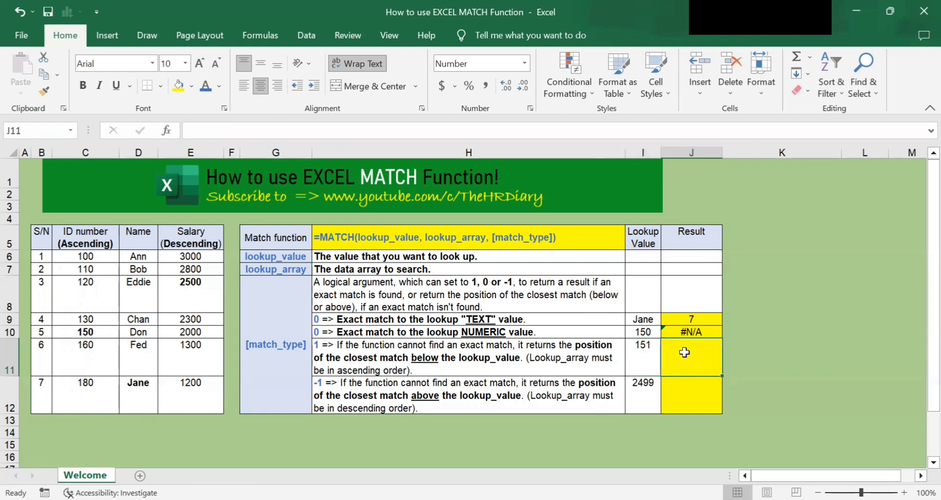
left_click(321, 355)
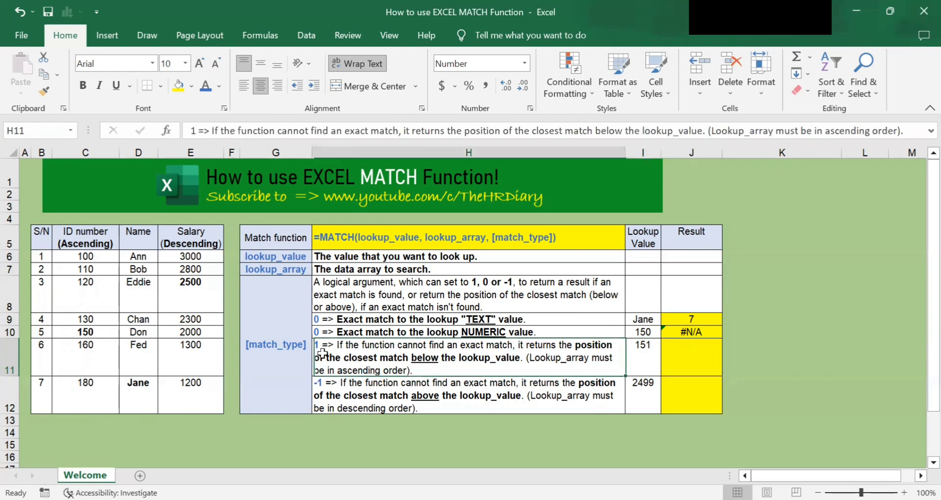
left_click(696, 354)
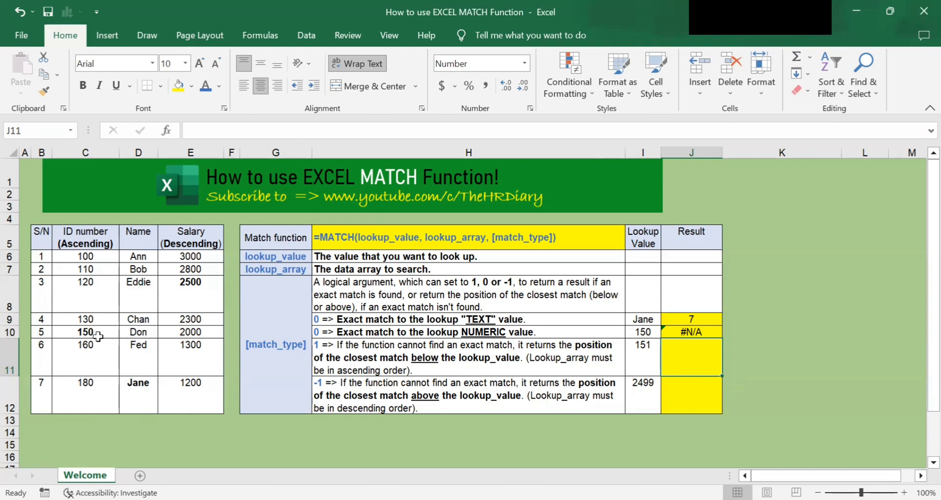
left_click_drag(93, 256, 70, 381)
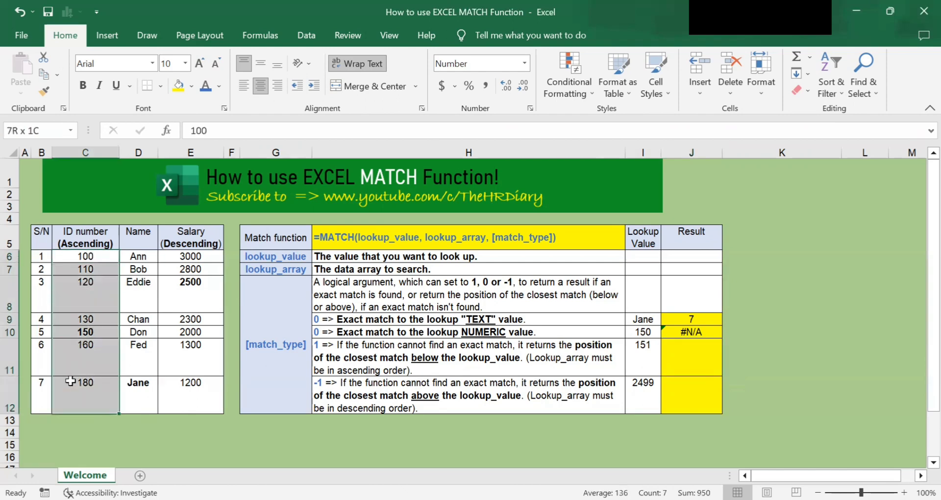
left_click(99, 253)
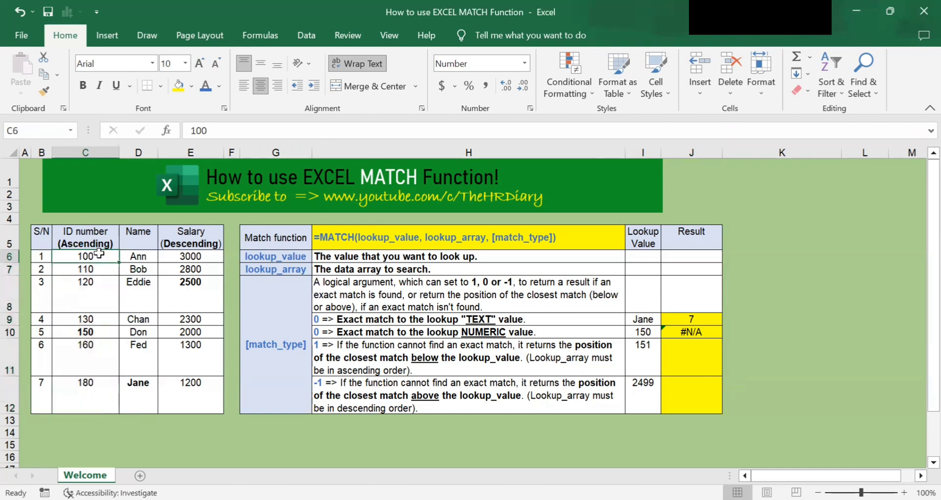
left_click(95, 391)
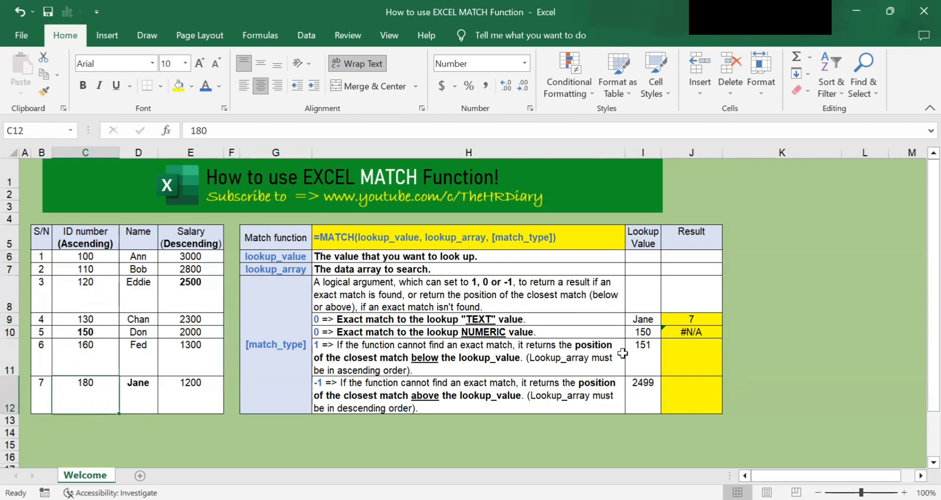
Start a MATCH formula in J11 with 151 as the lookup value
left_click(696, 364)
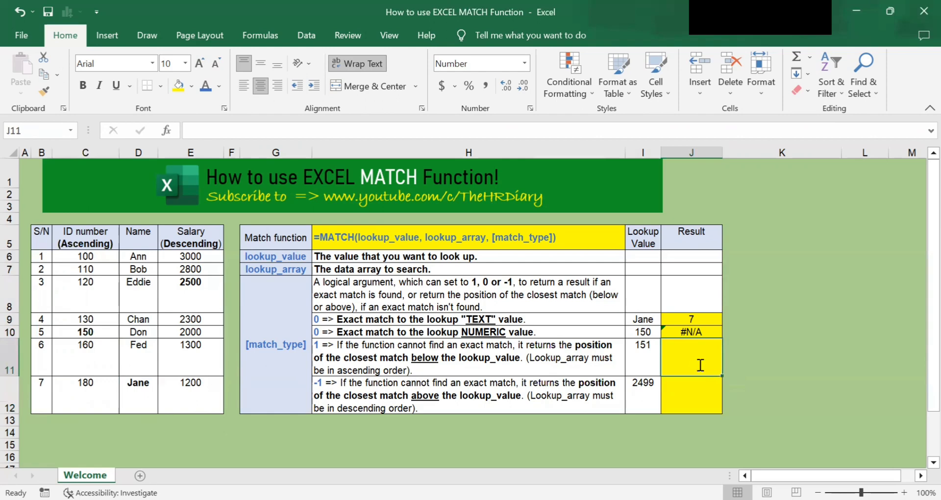
type("=")
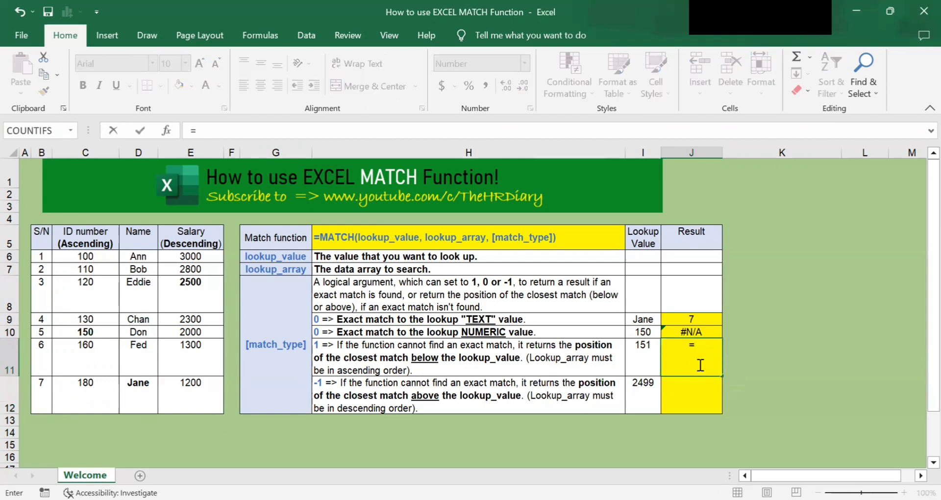
type("match")
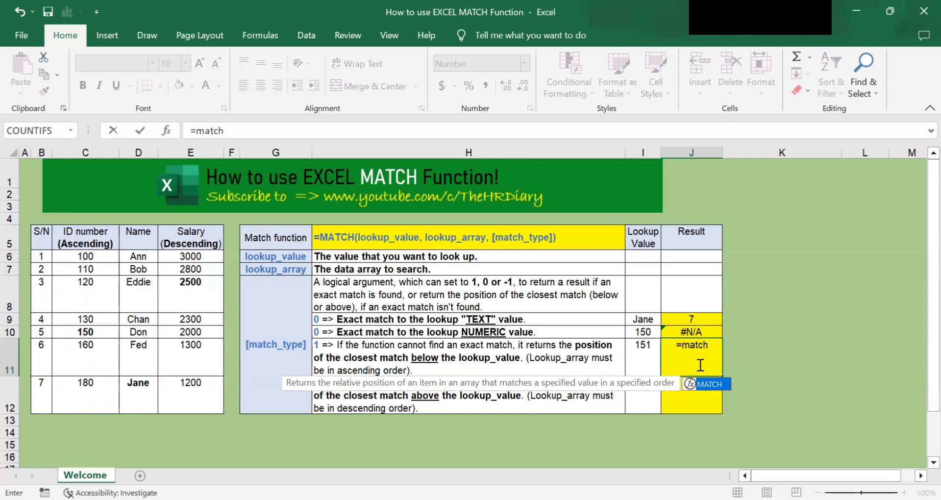
type("(")
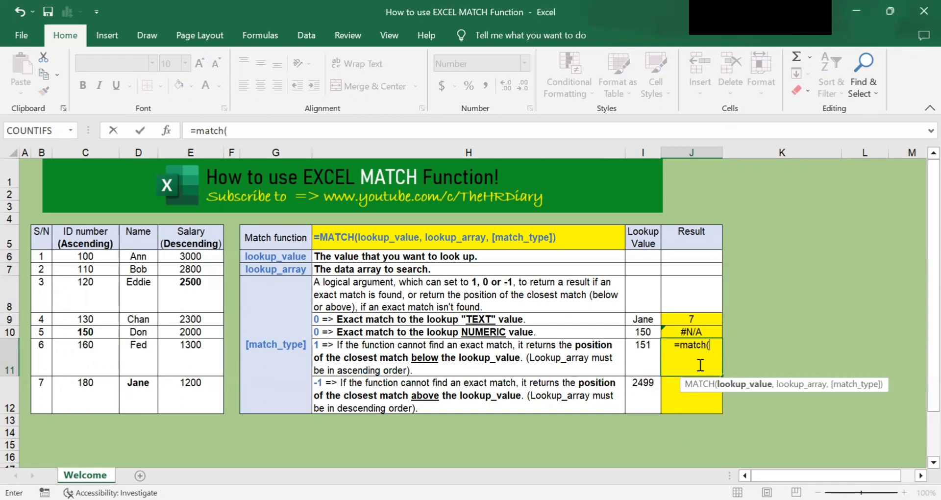
type("15")
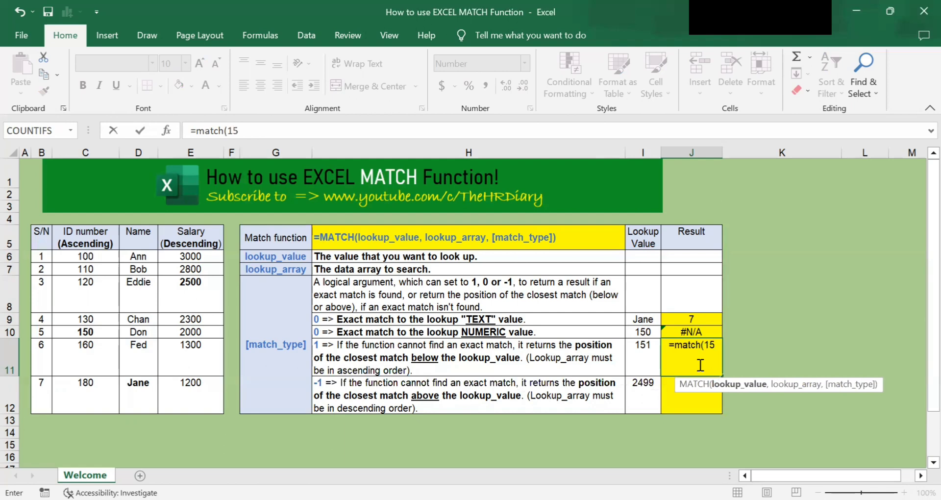
type("1")
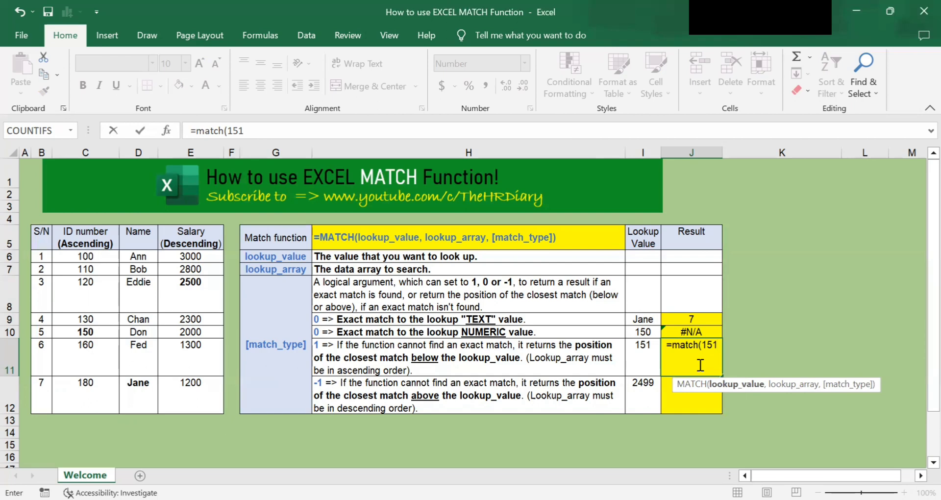
type(",")
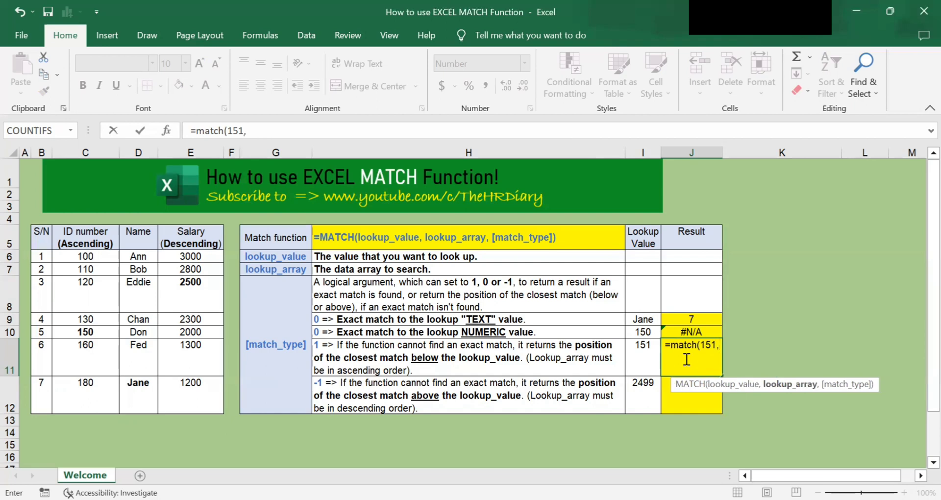
Complete the MATCH formula in J11 with lookup array C6:C12 and match type 1 for the closest match below
left_click(93, 256)
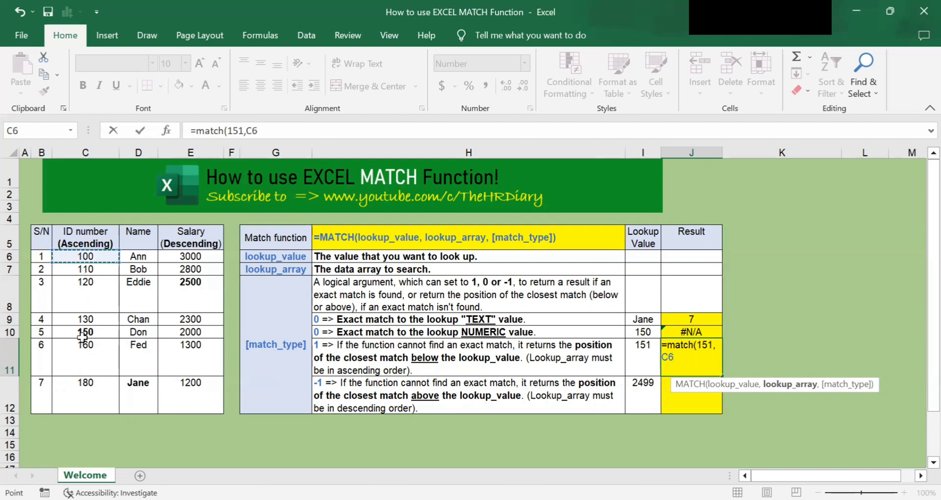
left_click_drag(82, 337, 82, 392)
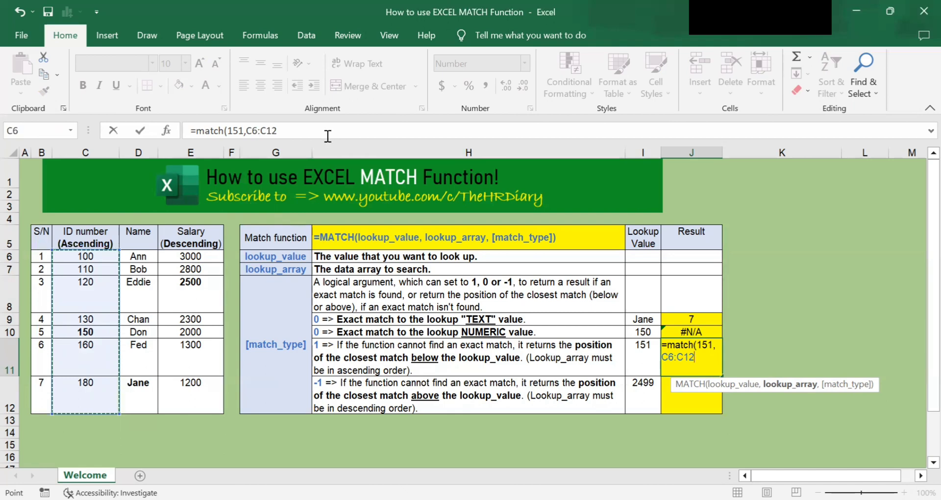
type(",")
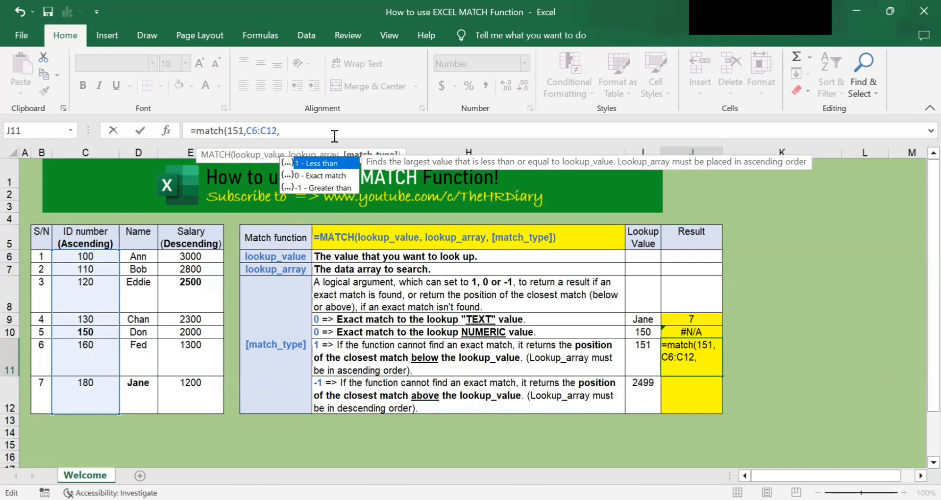
type("1)")
key("Return")
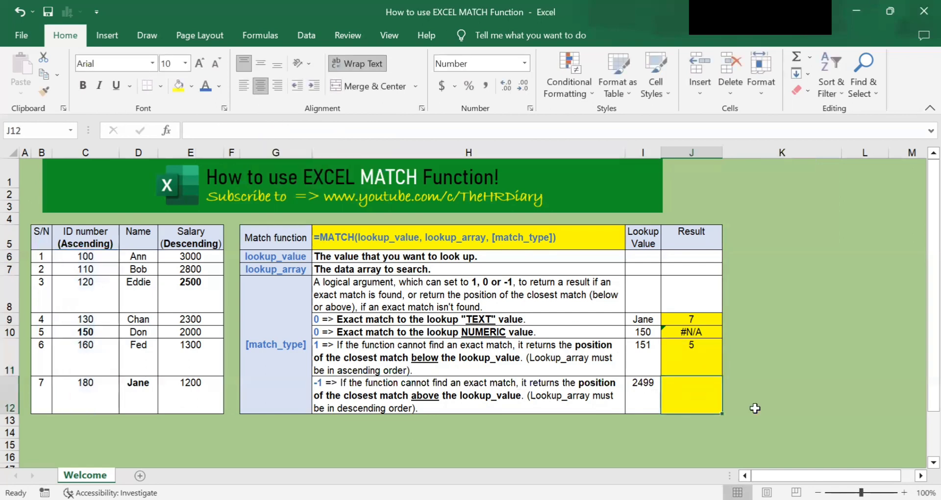
Check the J11 formula and result against the ID numbers in C6:C12
left_click(702, 355)
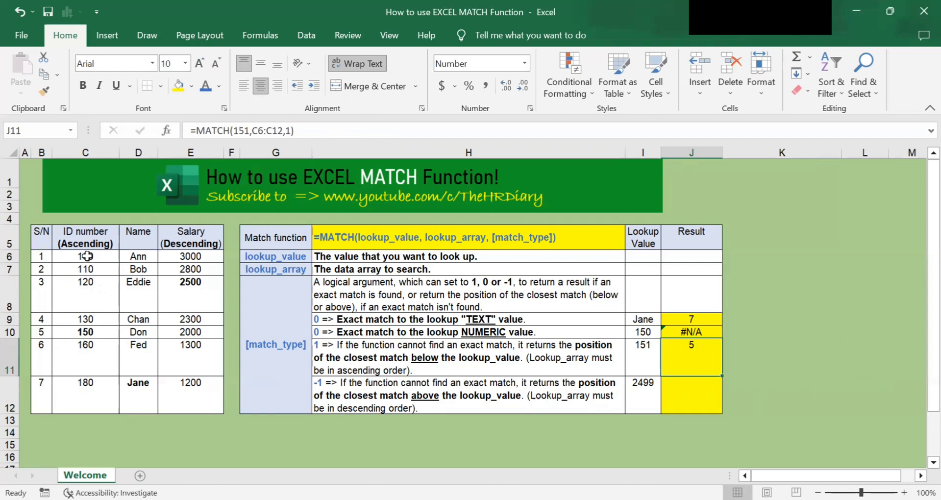
left_click_drag(88, 256, 96, 396)
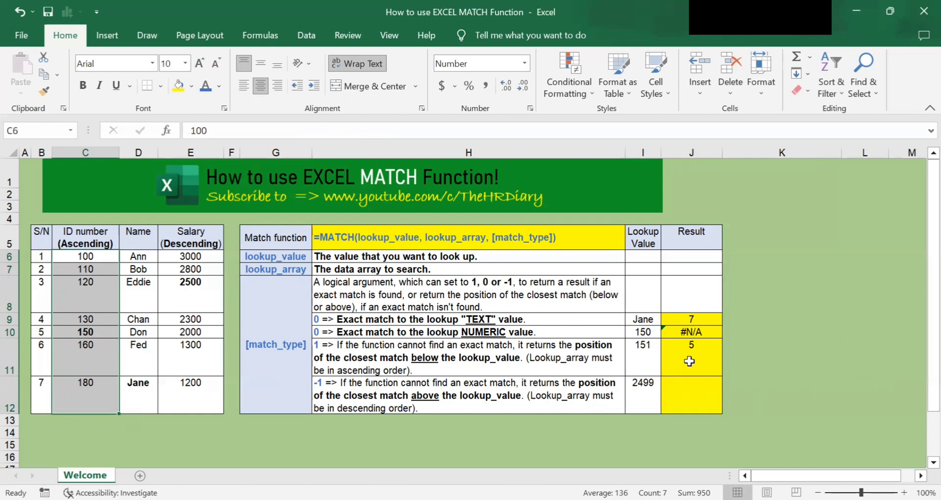
left_click(690, 362)
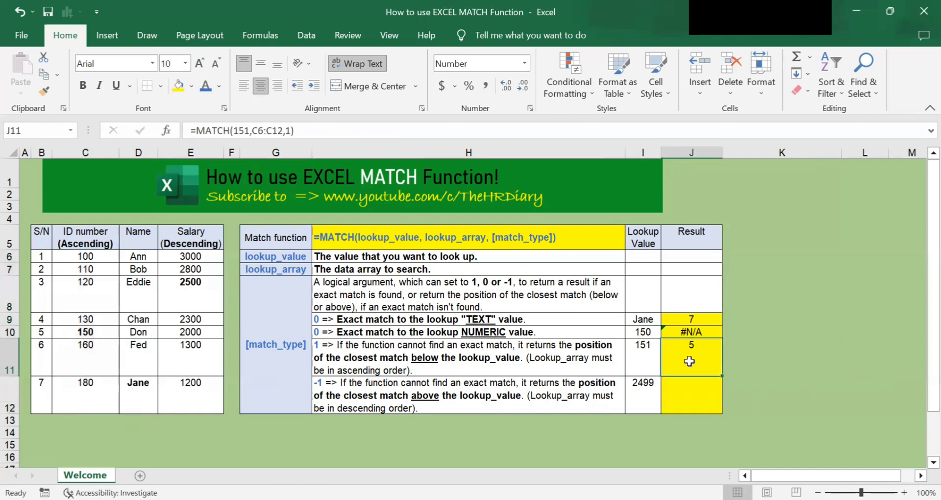
Examine the match type -1 description in H12, the lookup value in I12 and the descending order of the salaries in E6:E12
left_click(692, 389)
left_click_drag(494, 397, 685, 391)
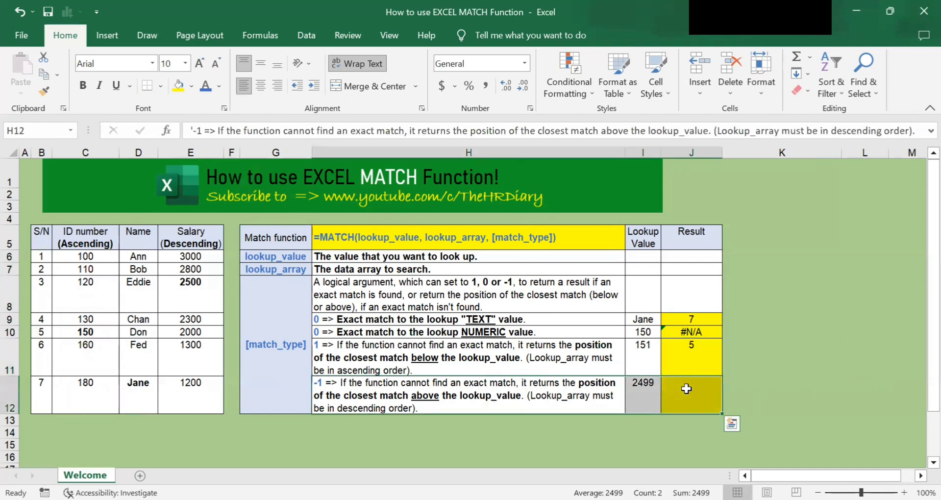
left_click(686, 389)
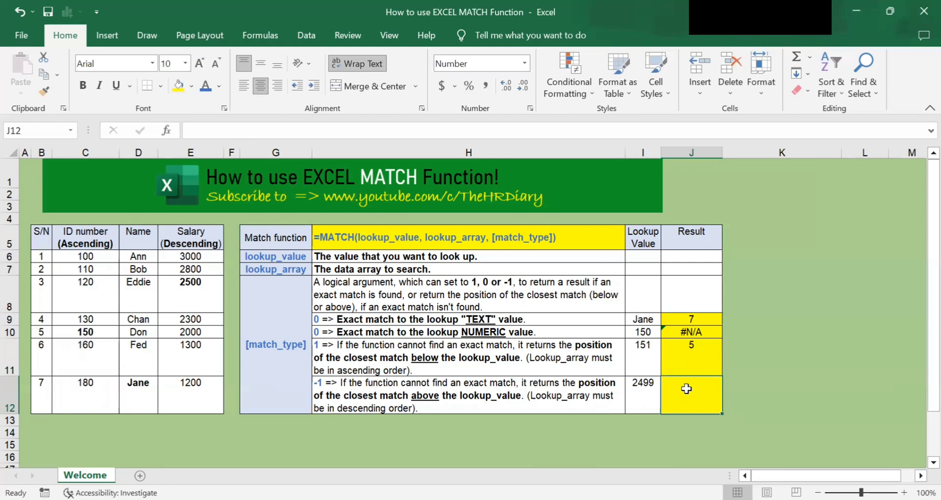
left_click(651, 398)
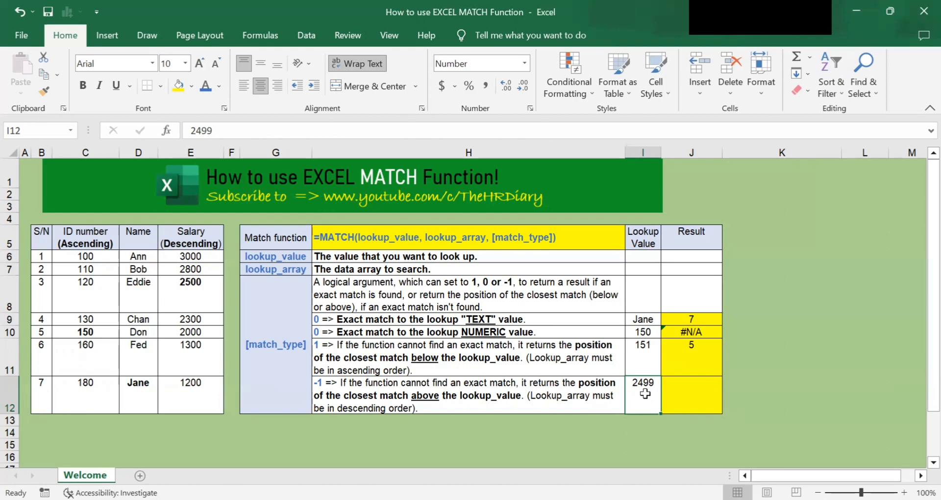
left_click(198, 289)
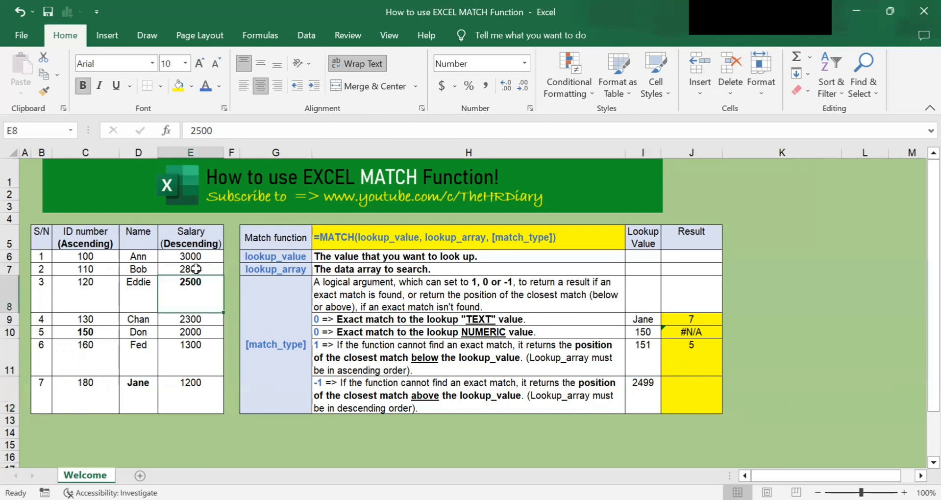
left_click(685, 401)
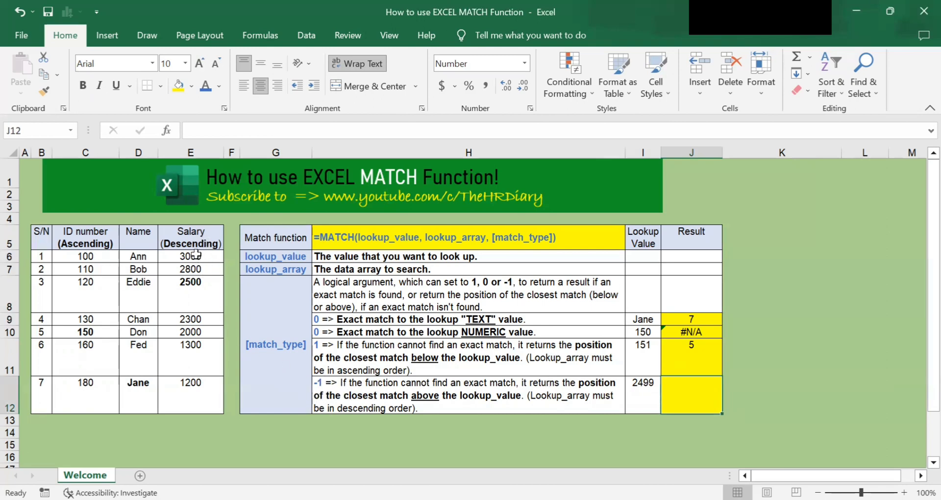
left_click_drag(196, 254, 199, 388)
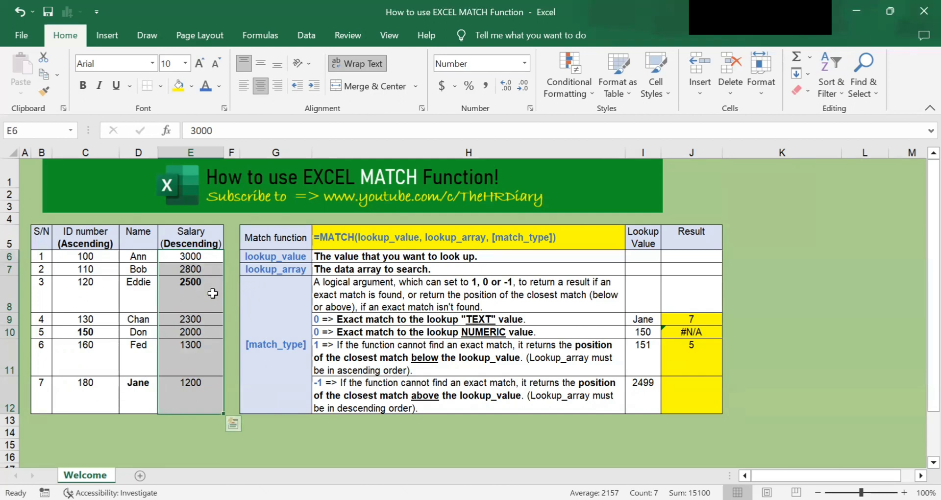
left_click(200, 256)
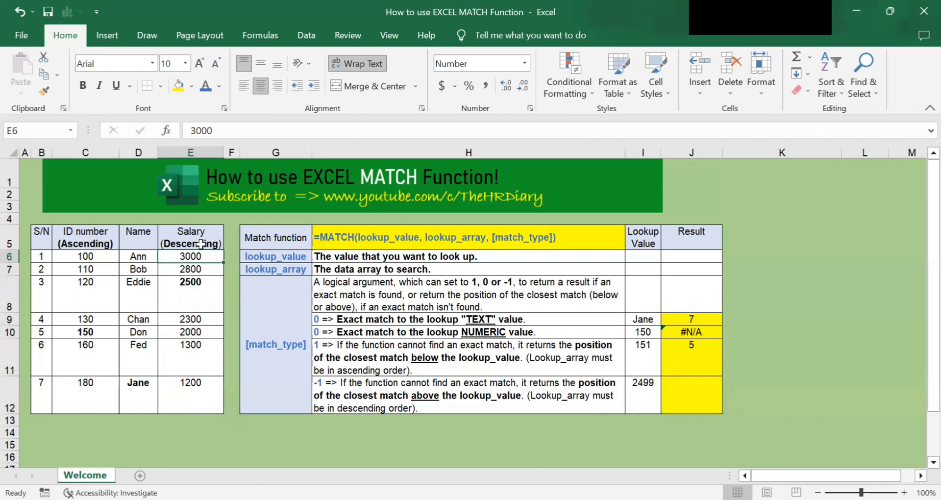
left_click(195, 401)
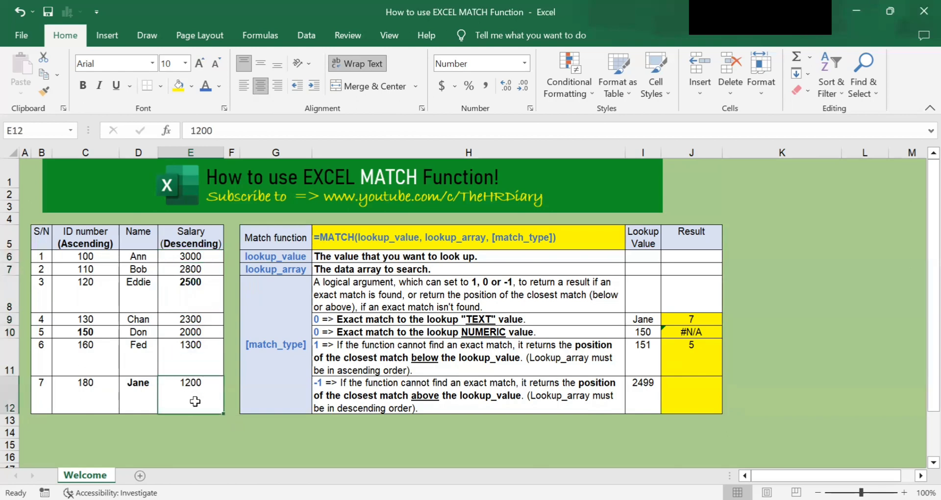
left_click(206, 256)
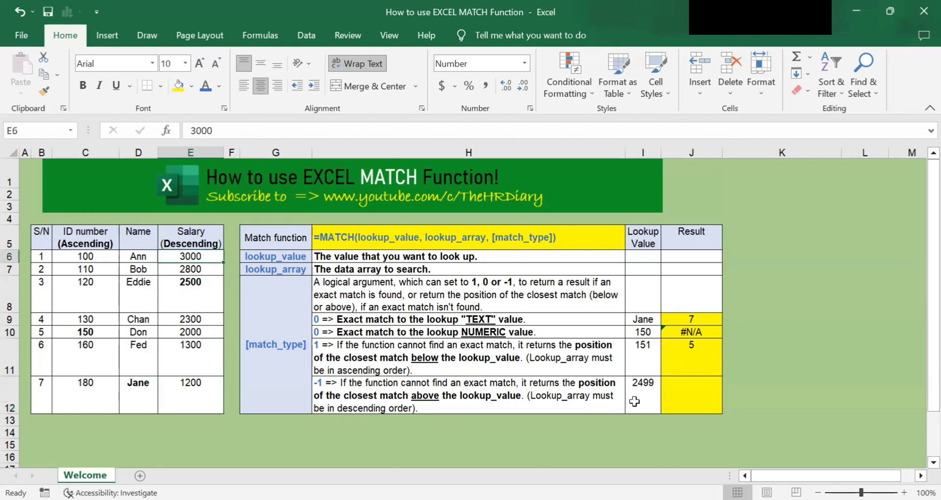
Start a MATCH formula in J12 with 2499 as the lookup value
left_click(692, 397)
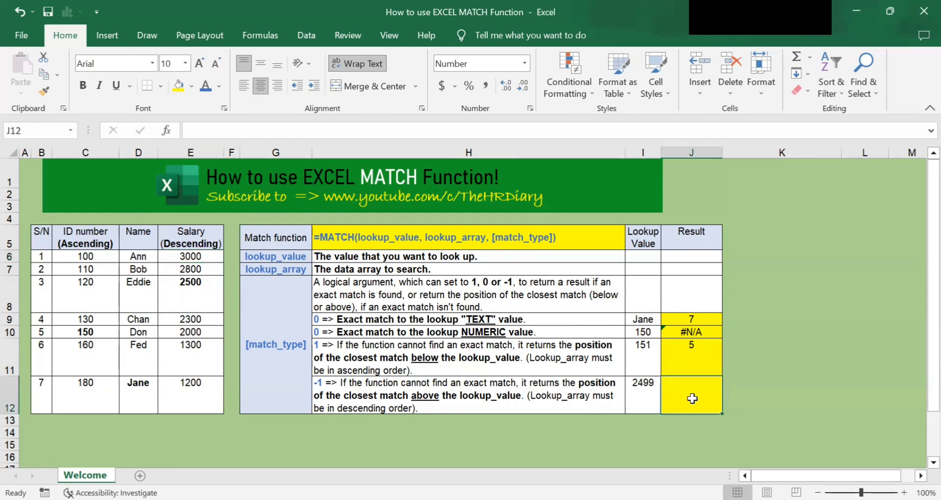
type("=")
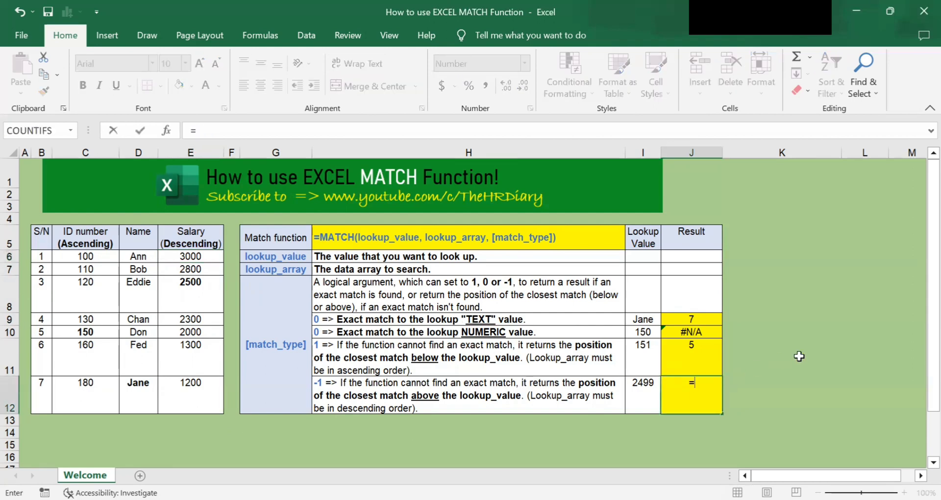
type("match")
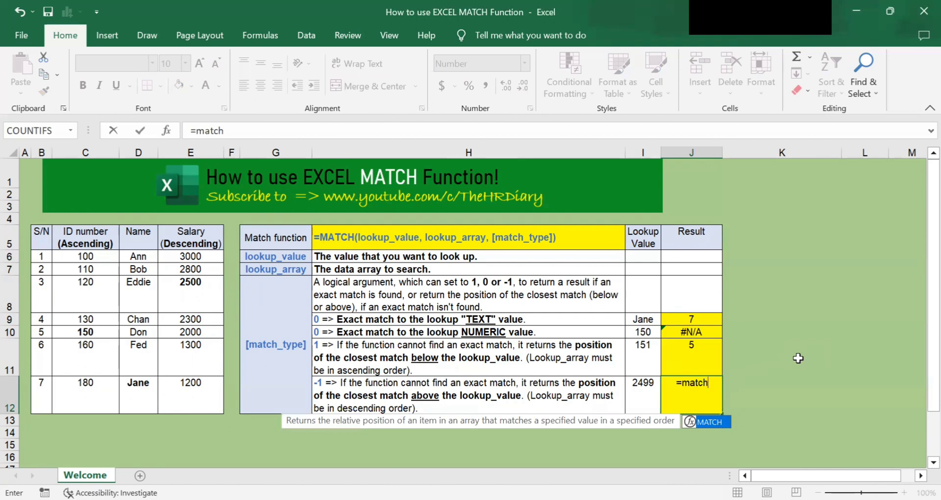
type("(")
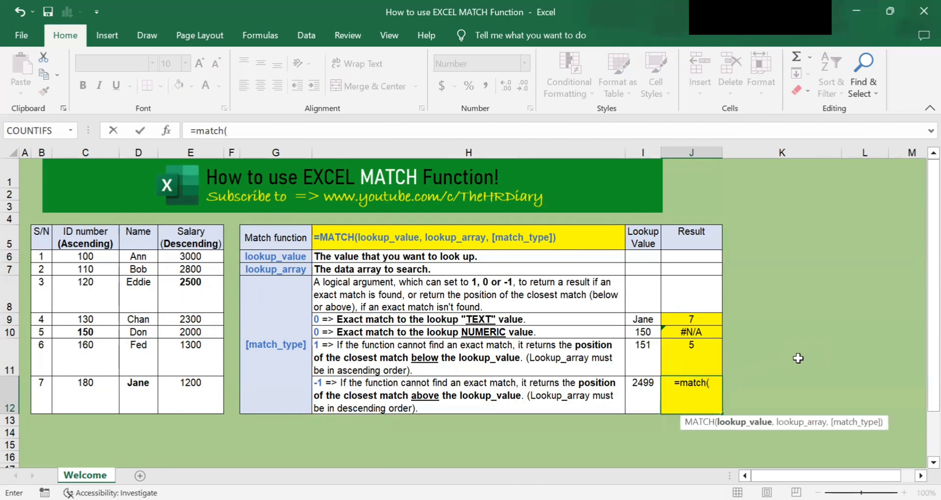
type("24")
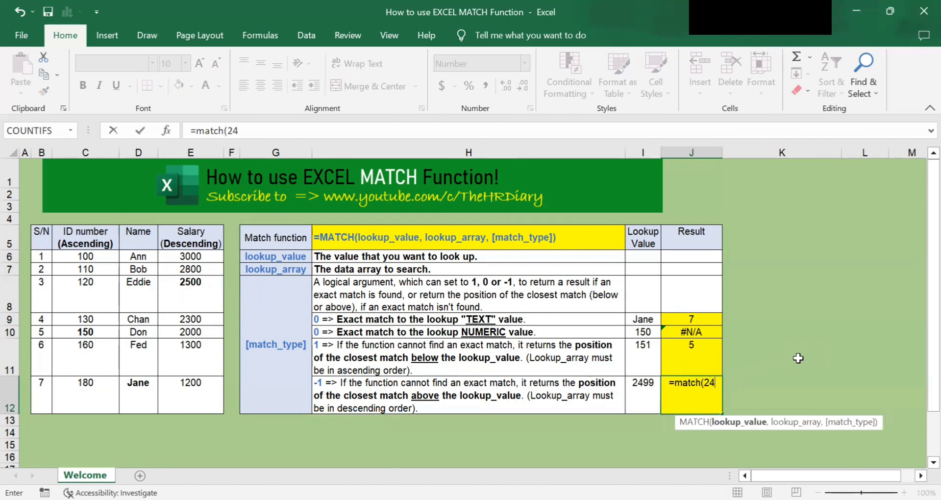
type("99")
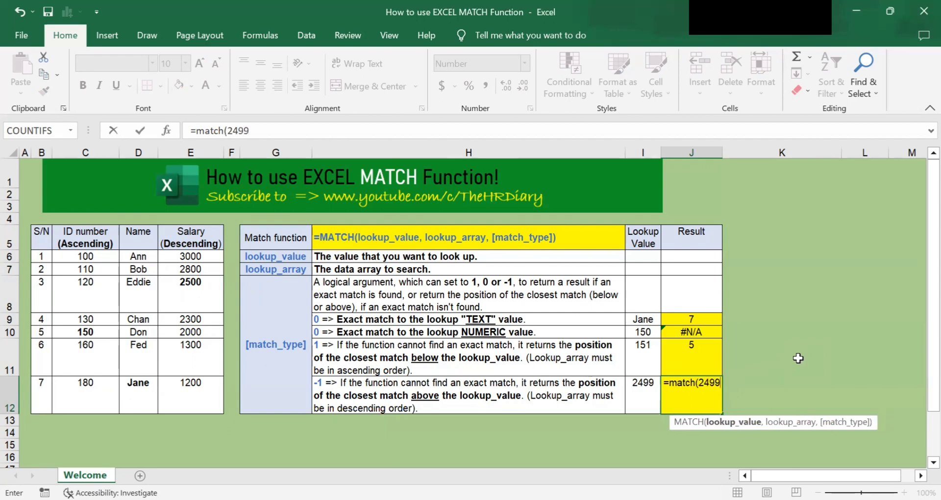
type(",")
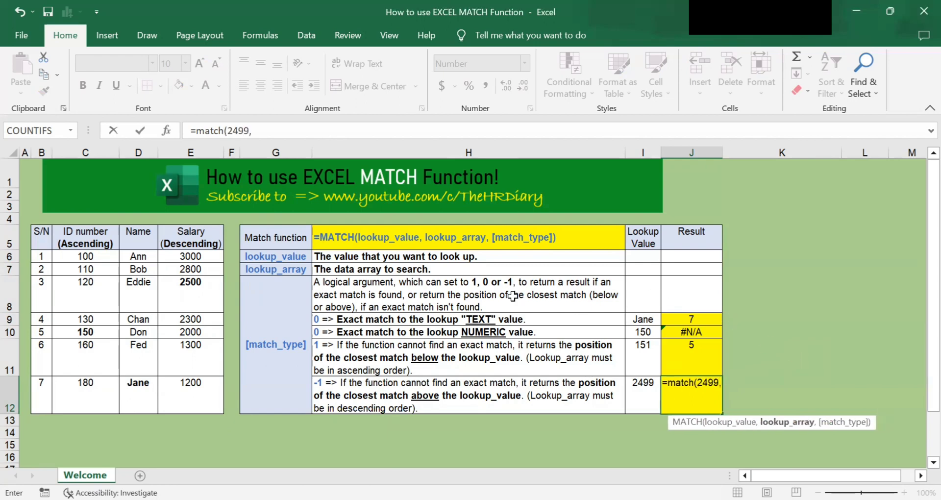
Complete the MATCH formula in J12 with lookup array E6:E12 and match type -1 for the closest match above
left_click(197, 256)
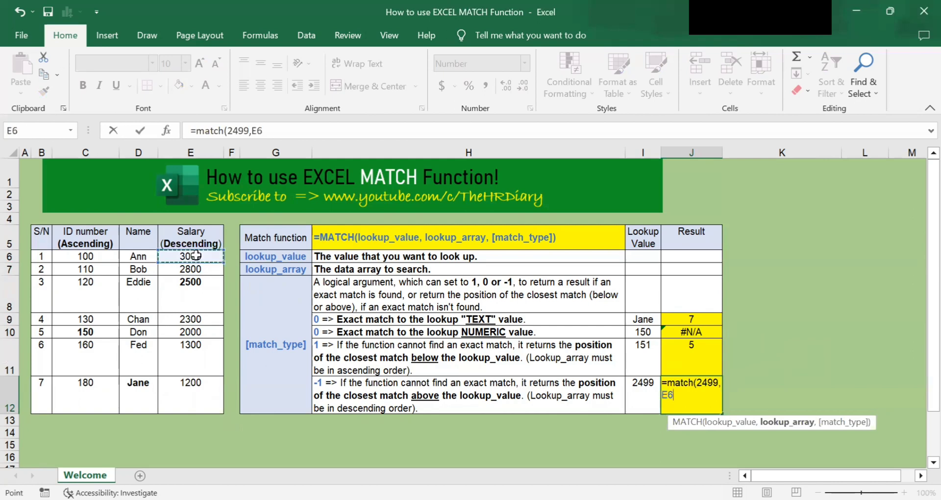
left_click_drag(197, 255, 188, 403)
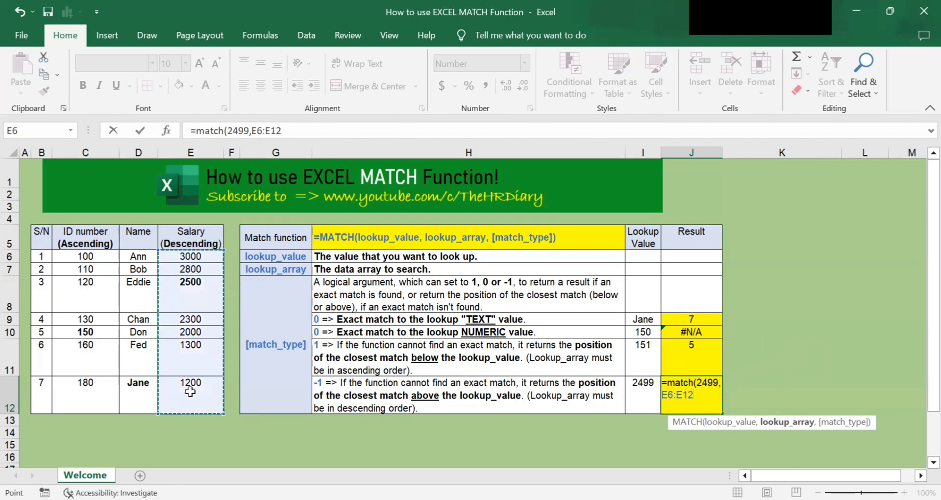
left_click(311, 133)
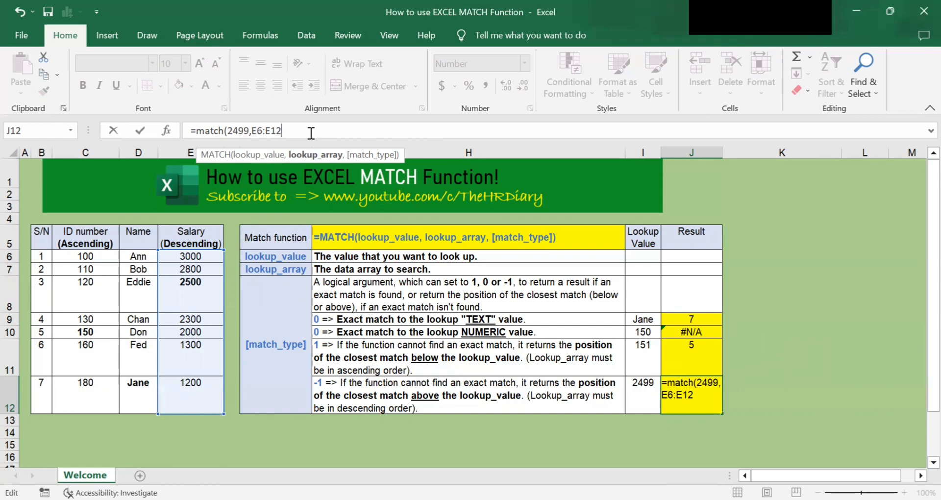
type(",-")
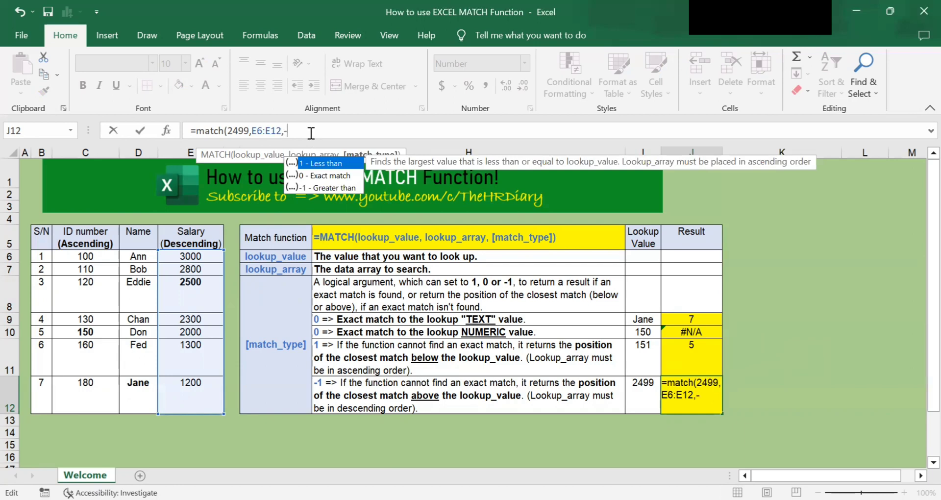
type("1")
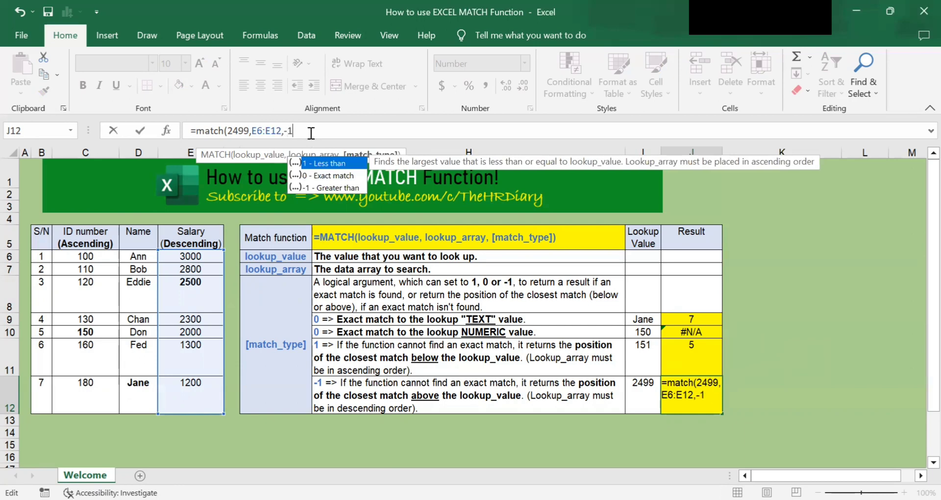
type(")")
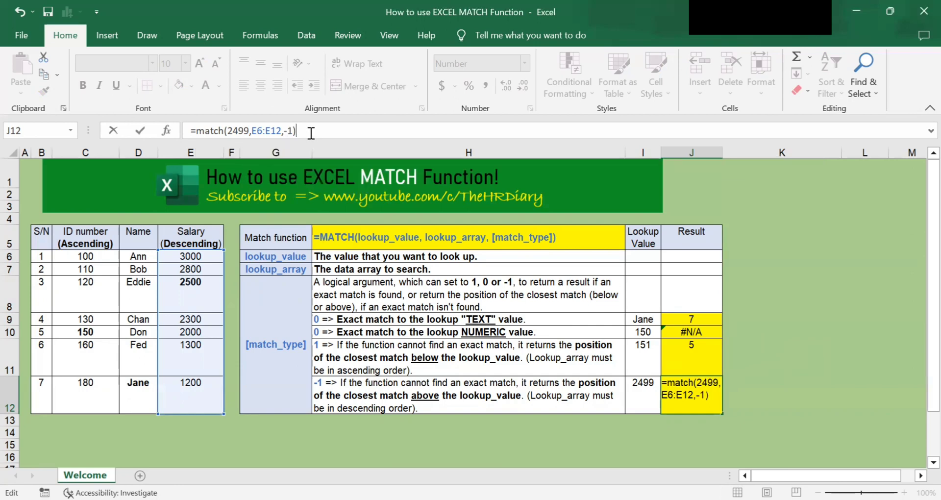
key("Return")
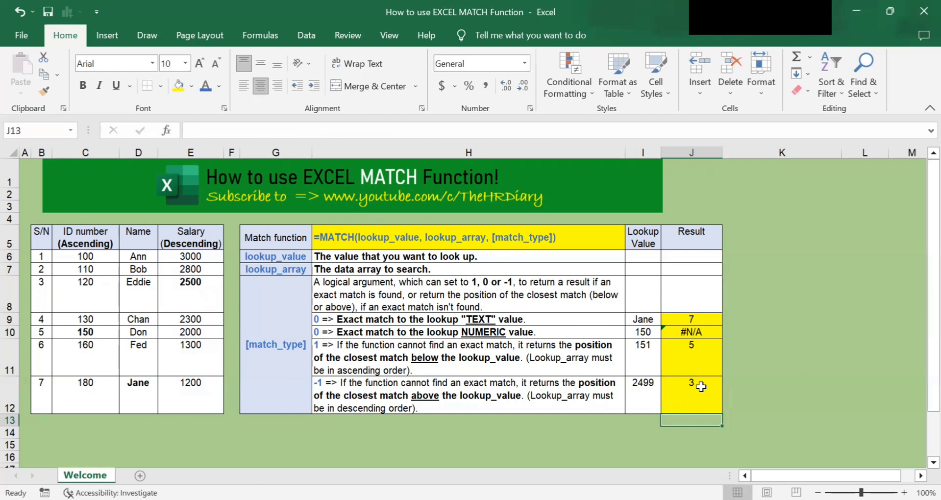
Review the arguments of the MATCH formula in J12 and its highlighted lookup range in the Salary column
left_click(701, 387)
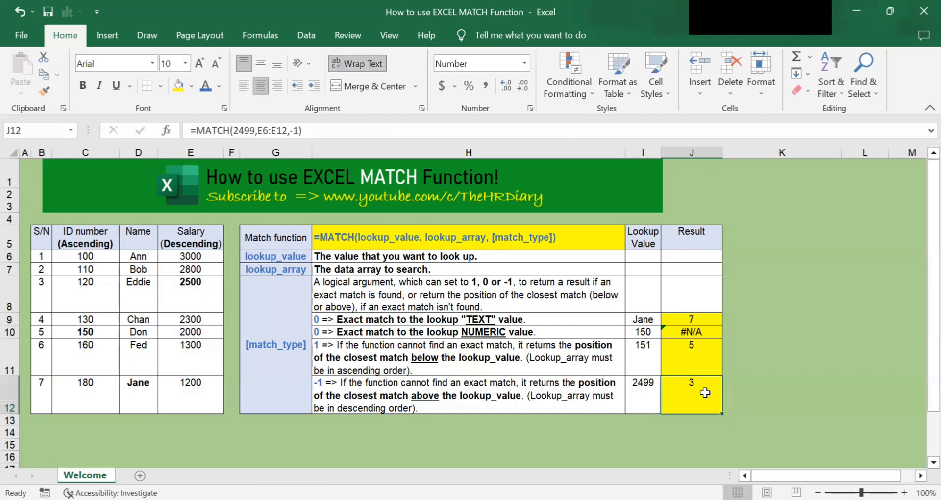
left_click(262, 130)
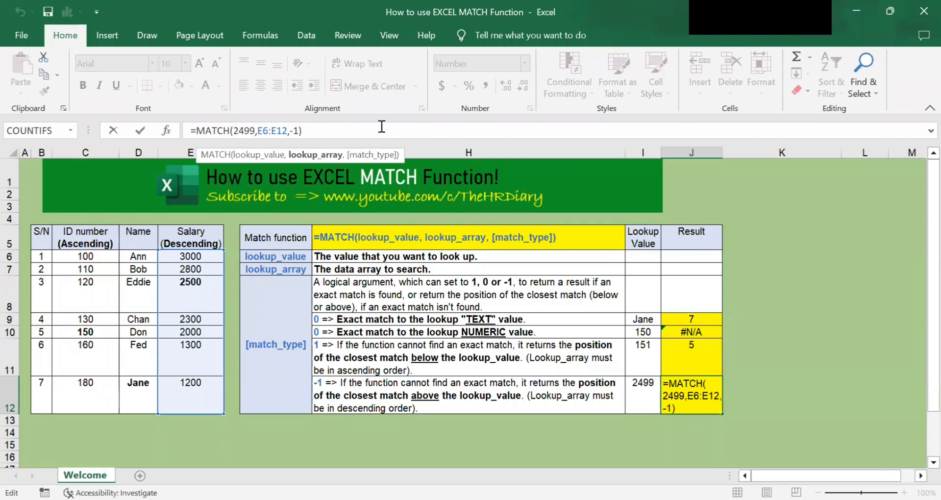
key("Return")
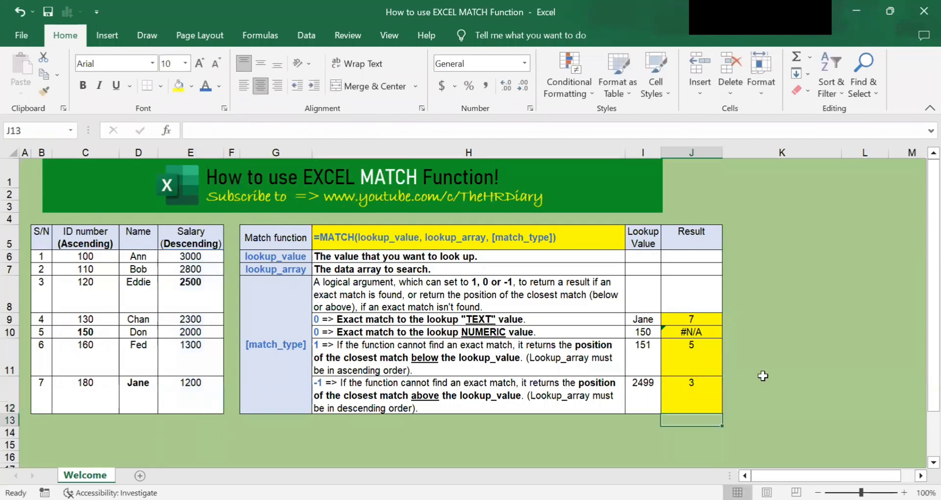